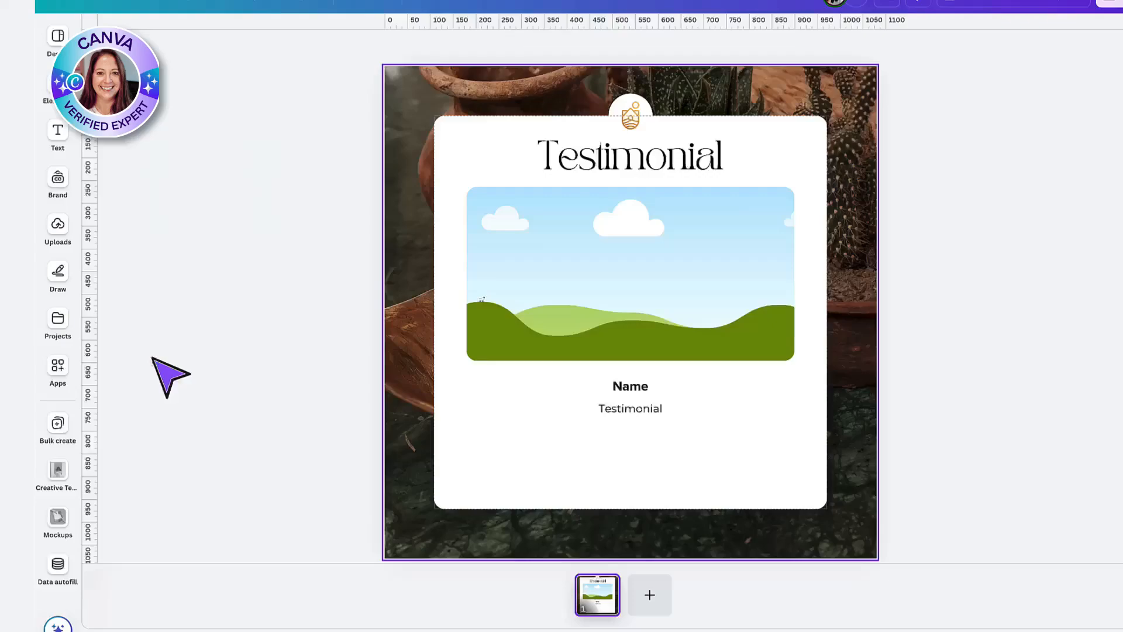
- Open manual data entry in Bulk create and add an image column named Image to the data table
click(233, 293)
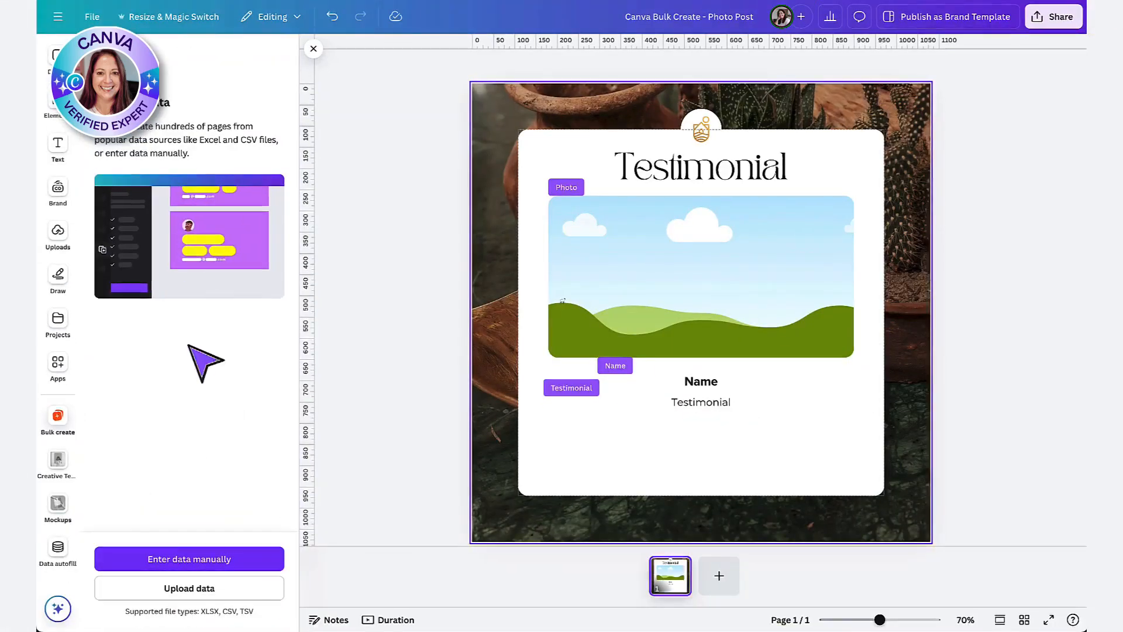
click(189, 559)
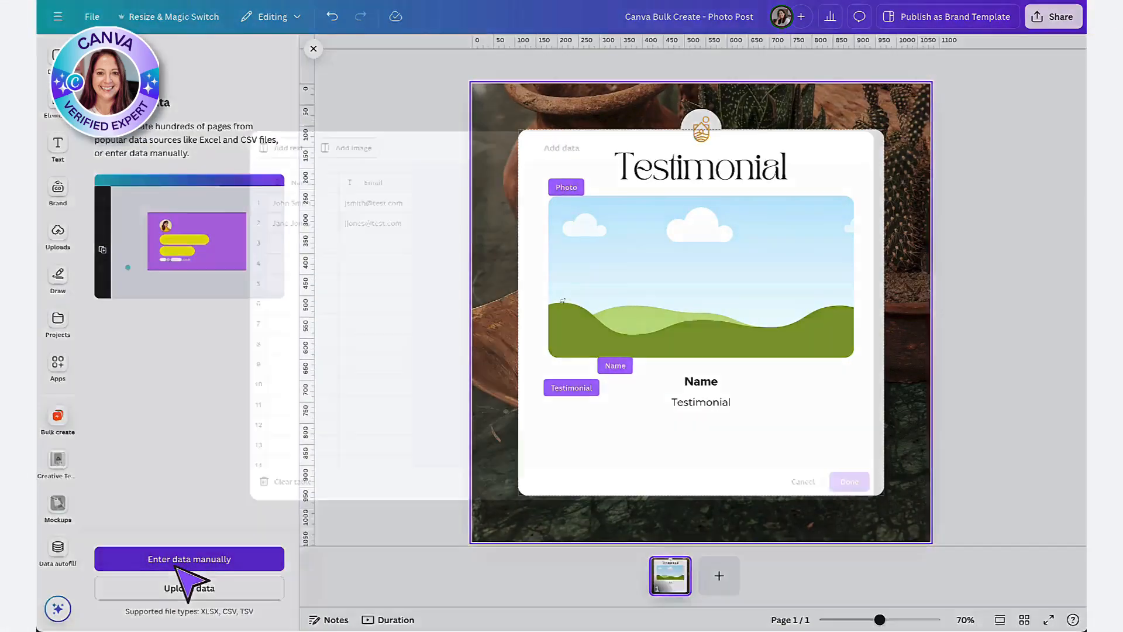
click(301, 120)
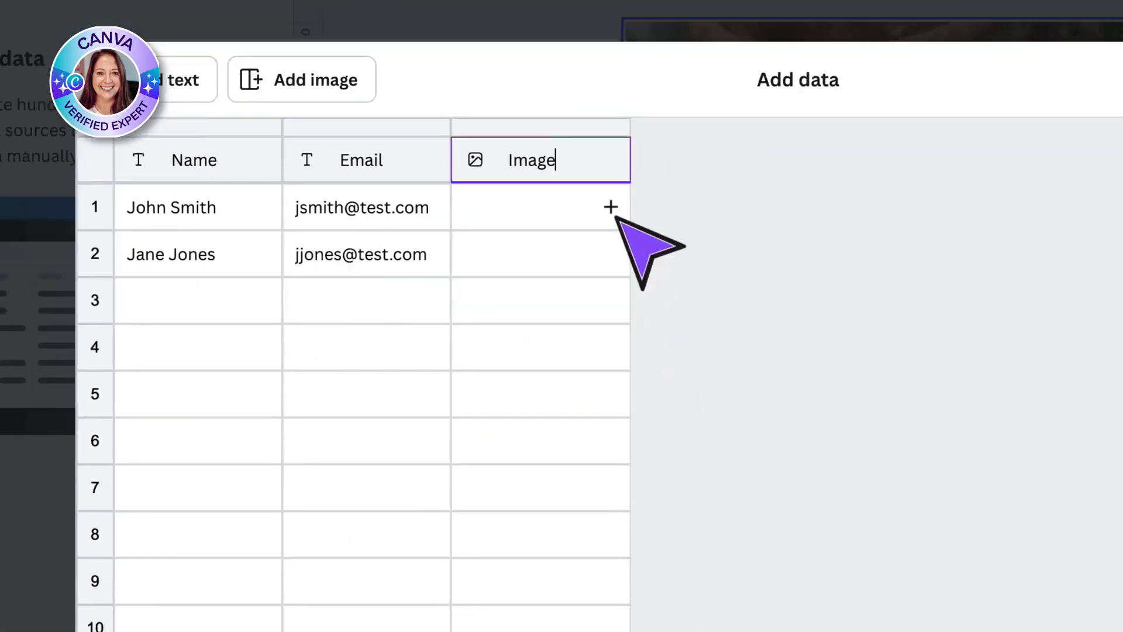
click(612, 208)
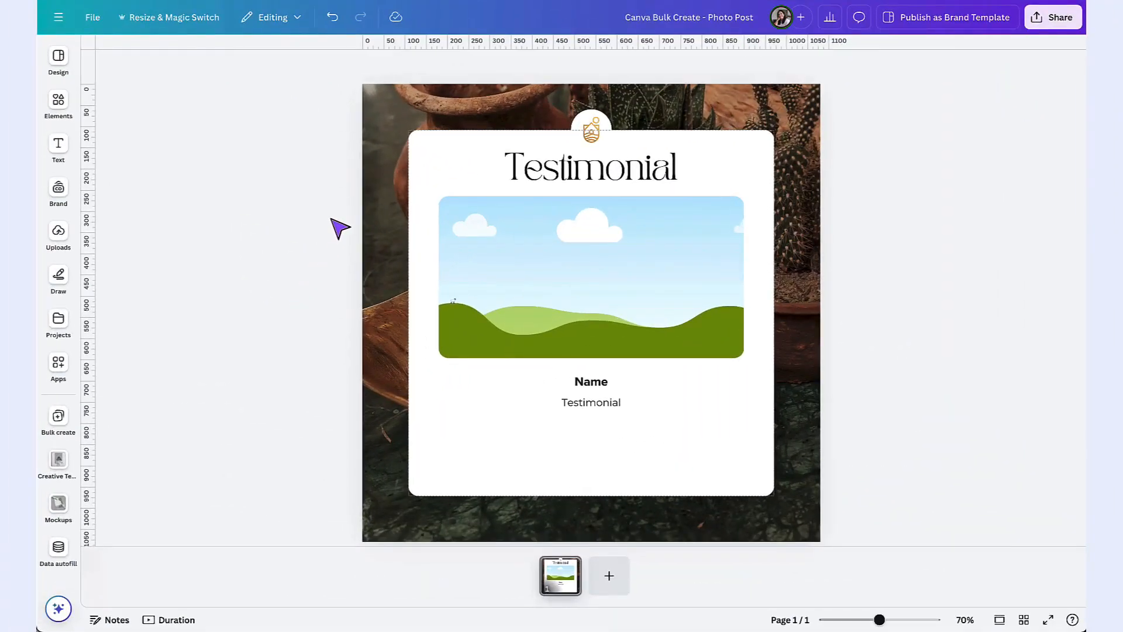
- Inspect the photo frame, the Name text and the Testimonial text on the post template
click(382, 230)
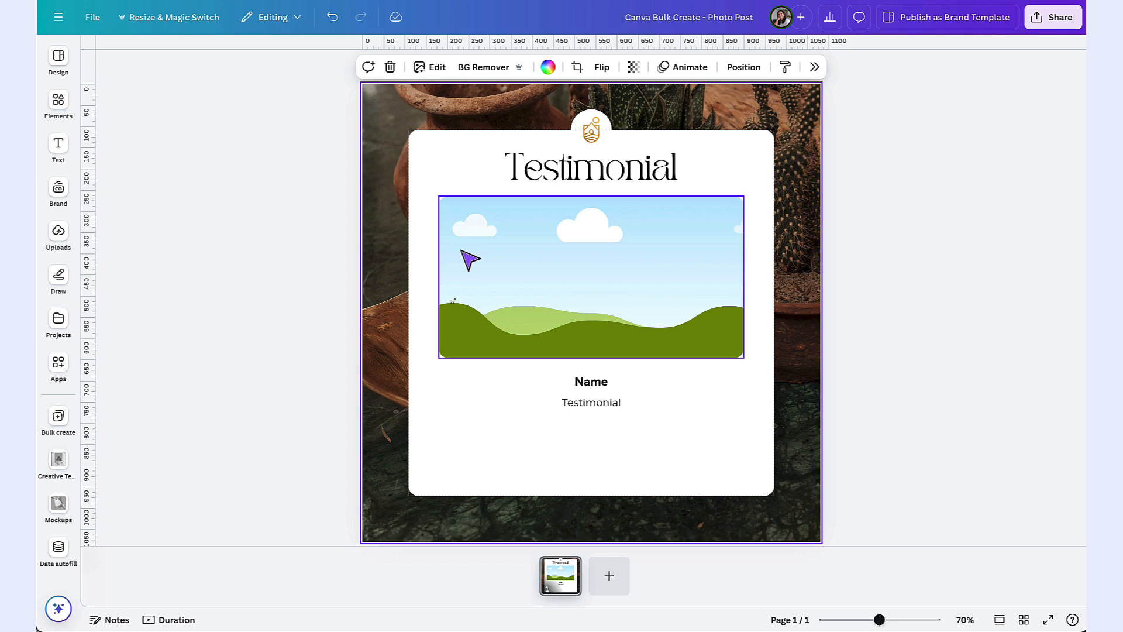
click(479, 260)
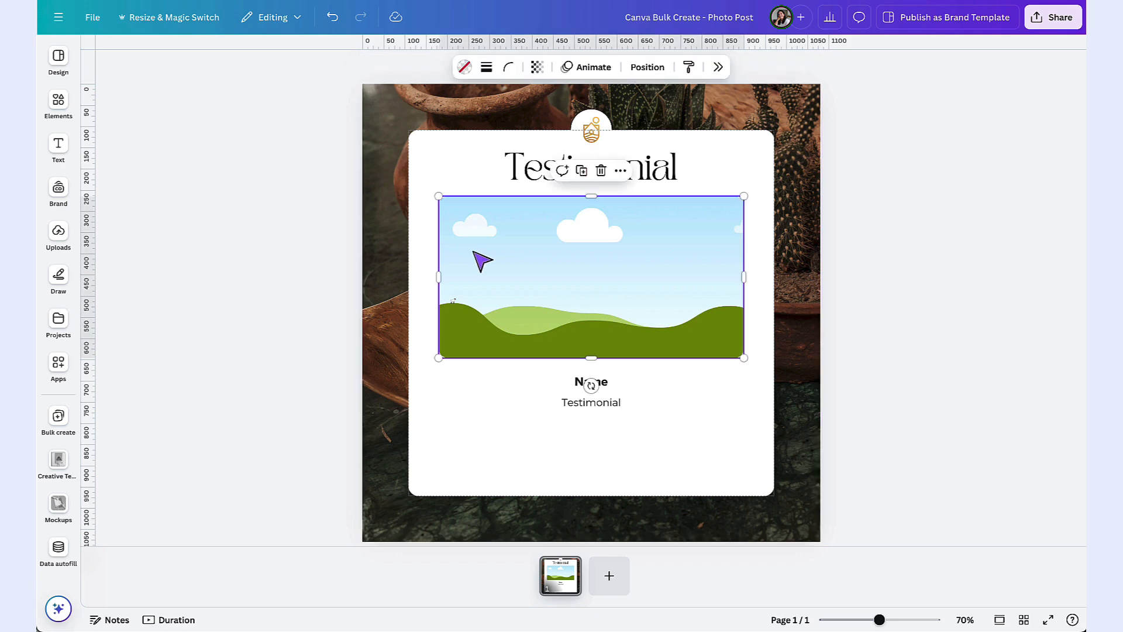
click(613, 384)
click(611, 408)
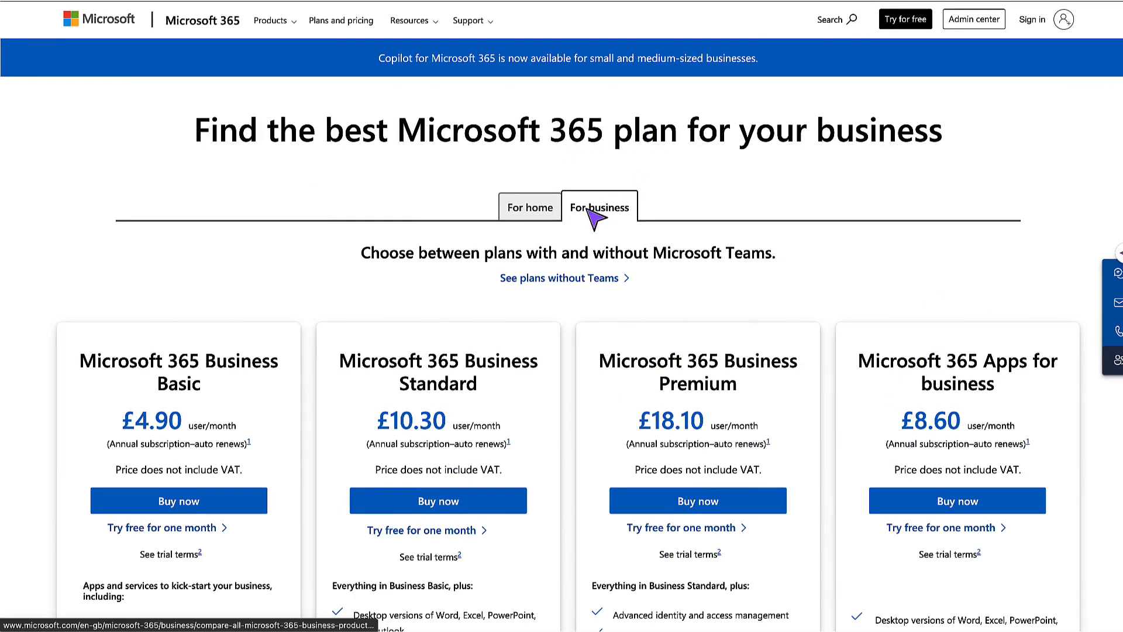
- Review the Microsoft 365 business plans, their prices and included features on the Microsoft website
scroll(263, 502, down, 3)
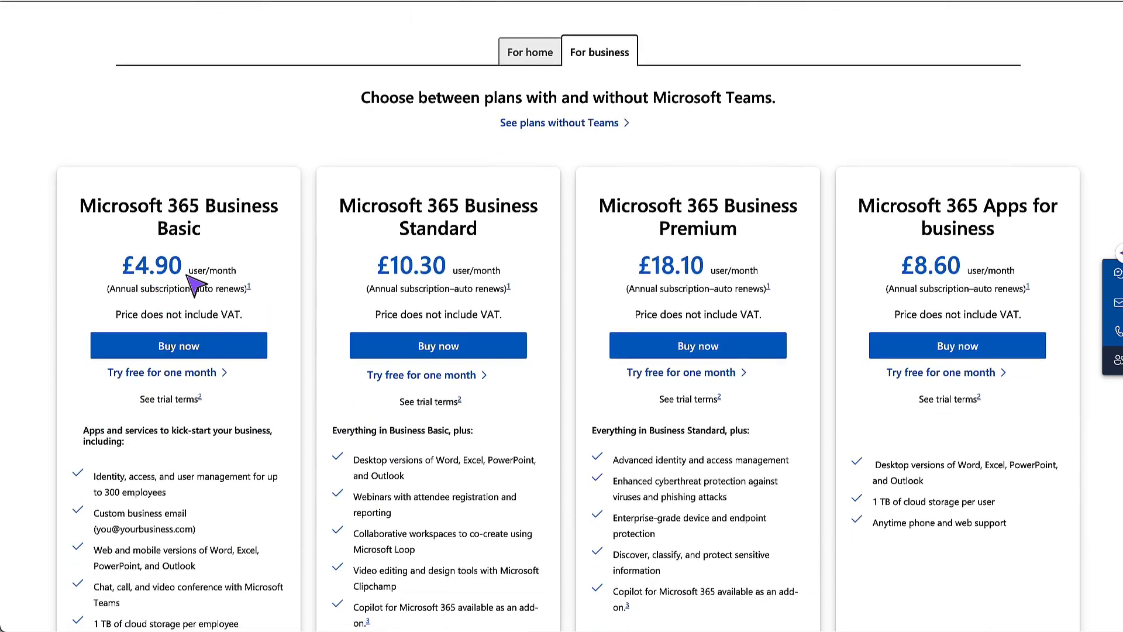
scroll(193, 286, down, 10)
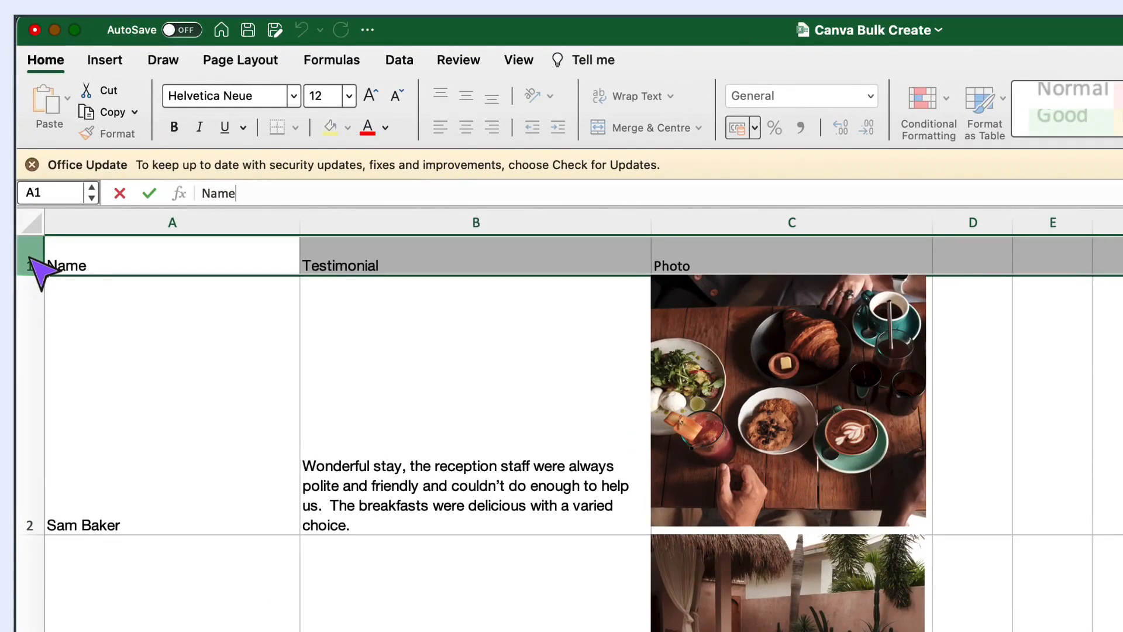
- Examine the Name, Testimonial and Photo headers in row 1 of the Canva Bulk Create workbook in Excel
double_click(68, 265)
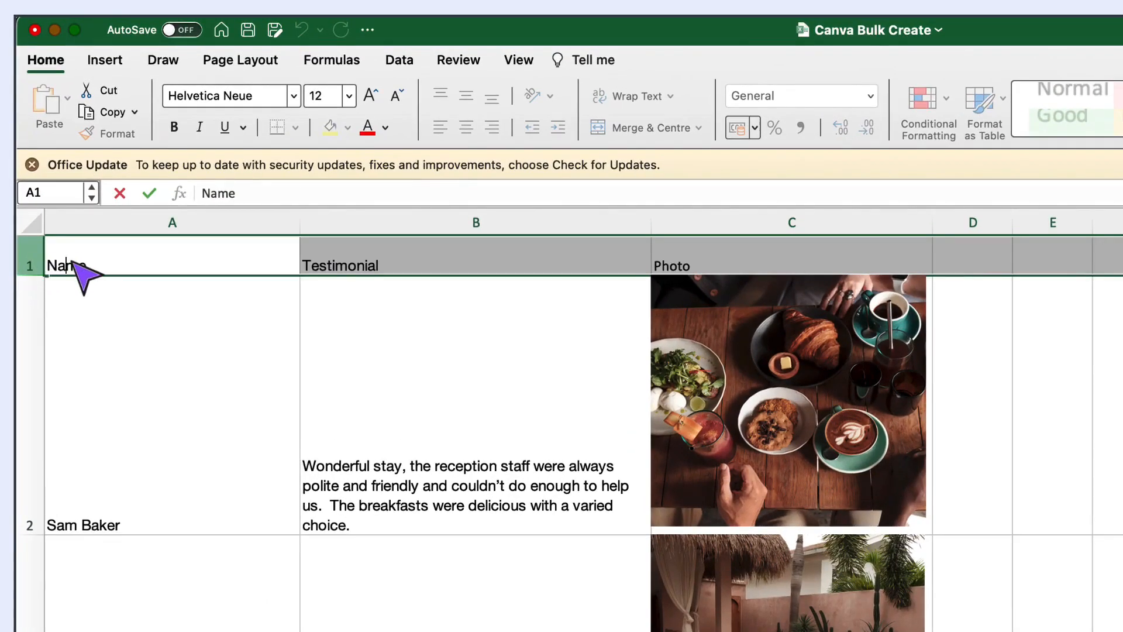
click(433, 266)
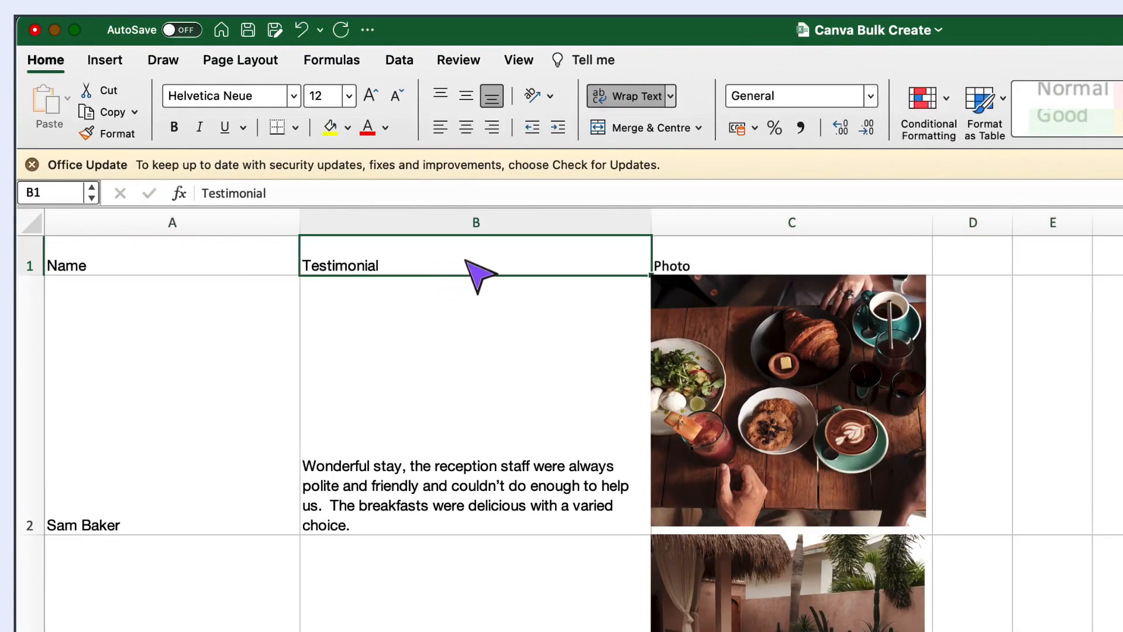
click(696, 269)
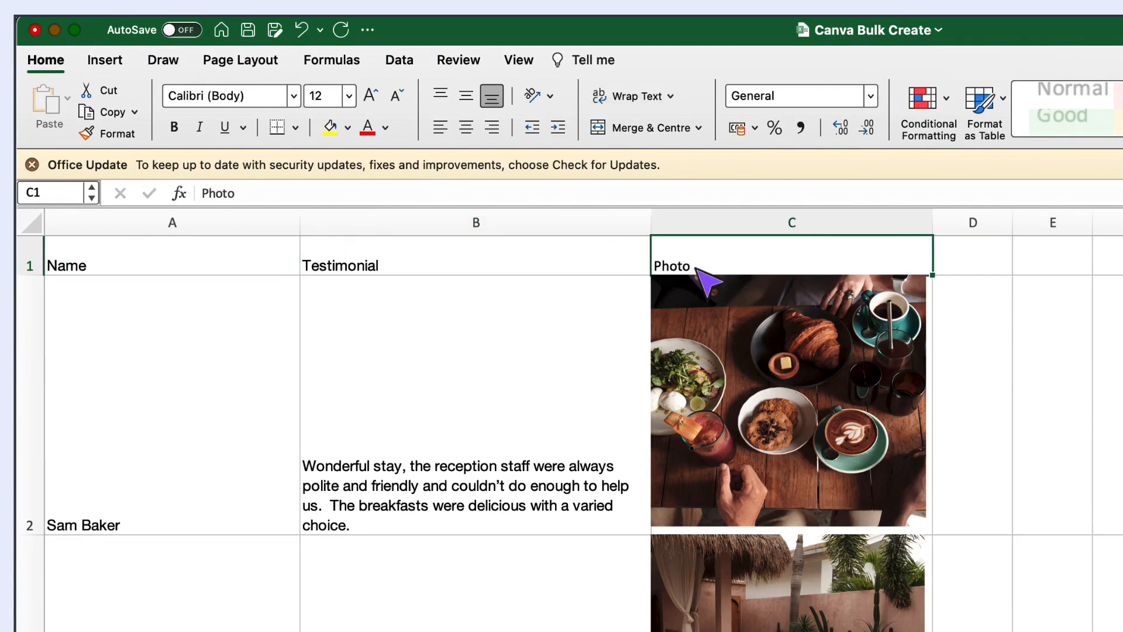
click(30, 266)
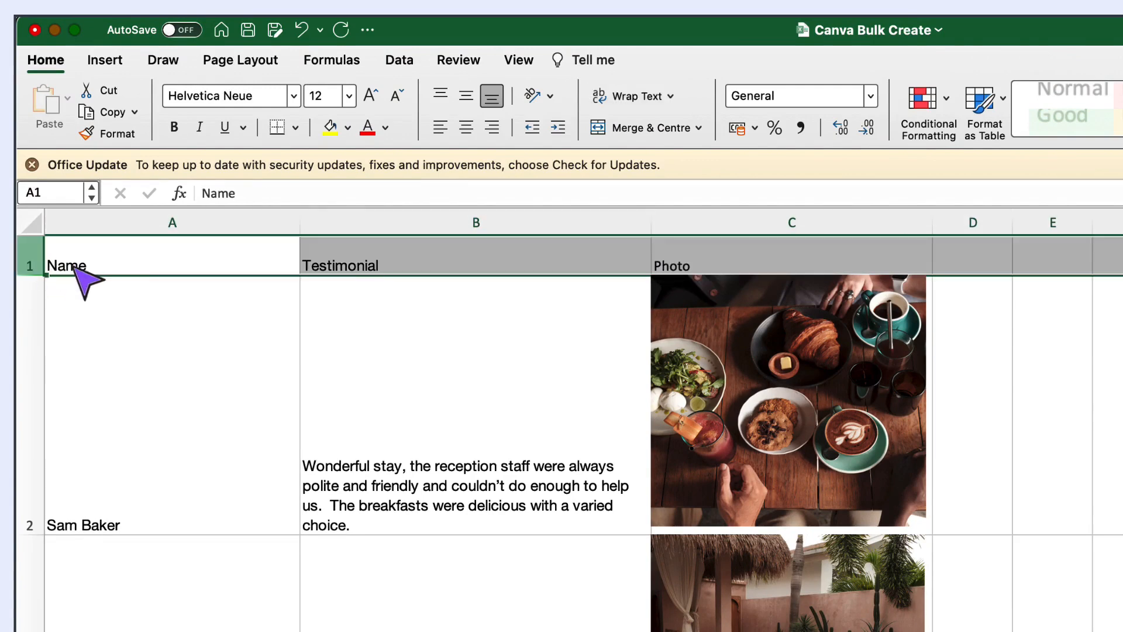
click(100, 268)
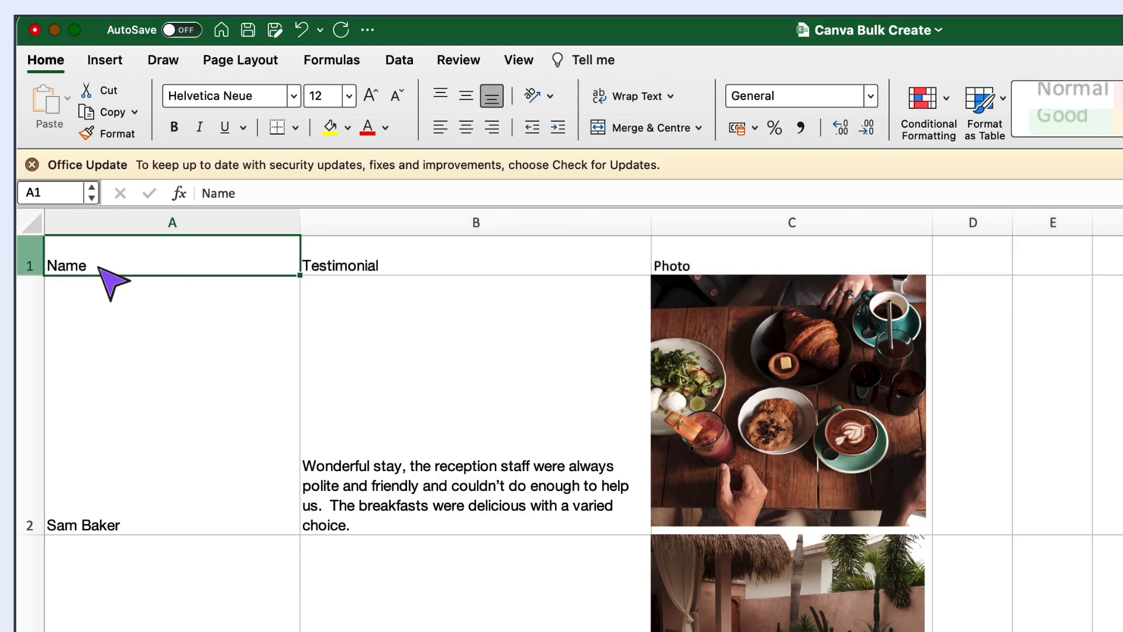
click(439, 258)
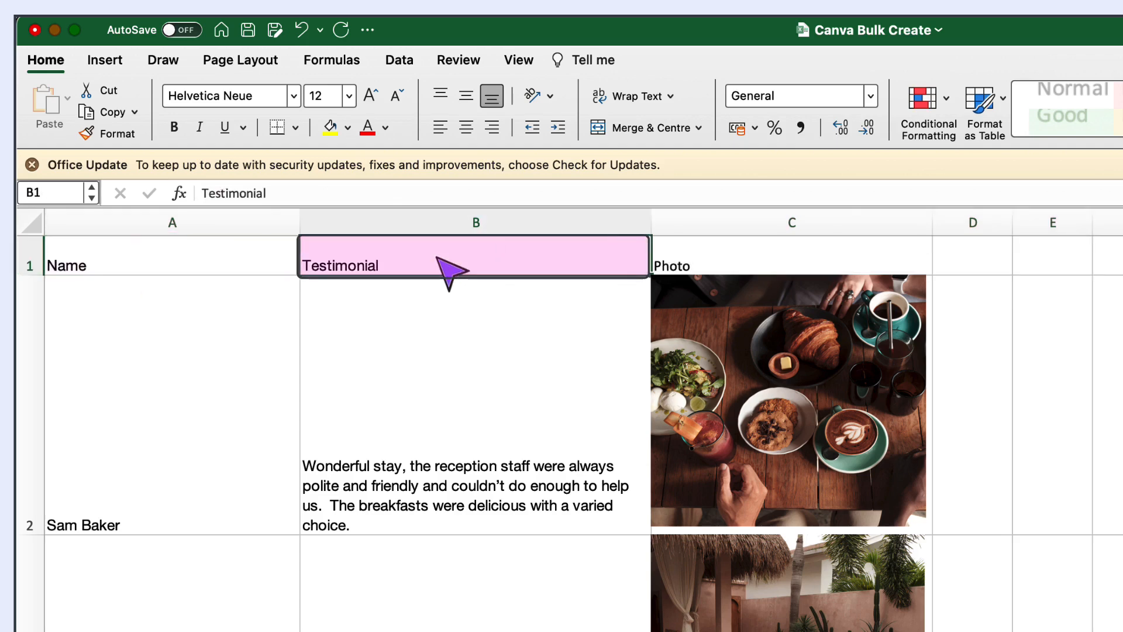
click(729, 266)
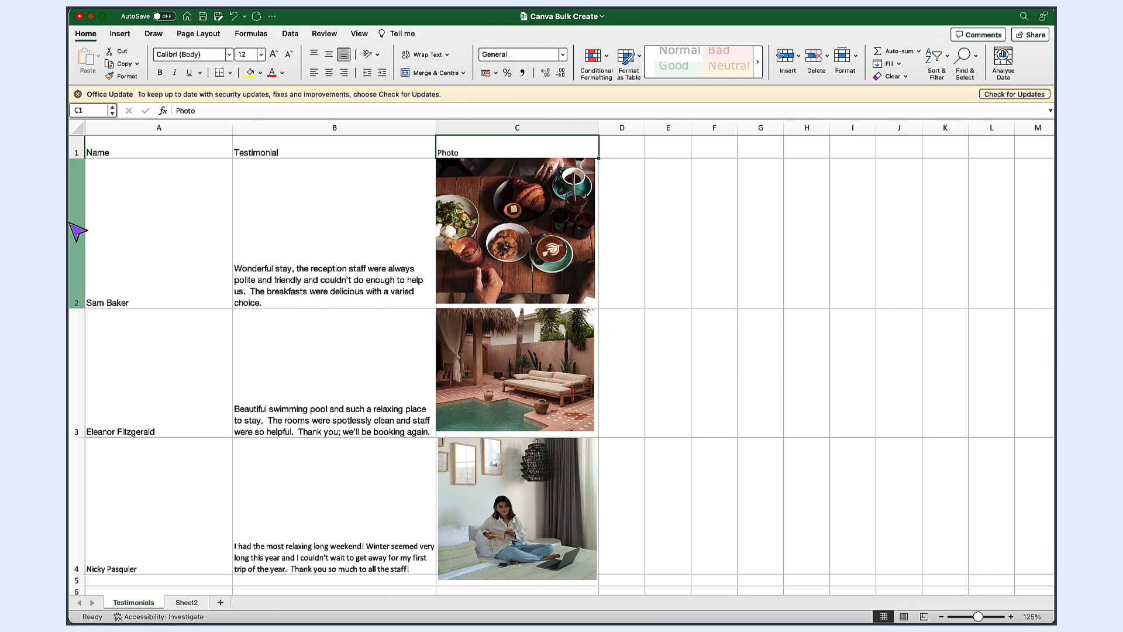
- Review the customer names, testimonials and photos in the data rows of the Testimonials sheet
scroll(120, 238, down, 2)
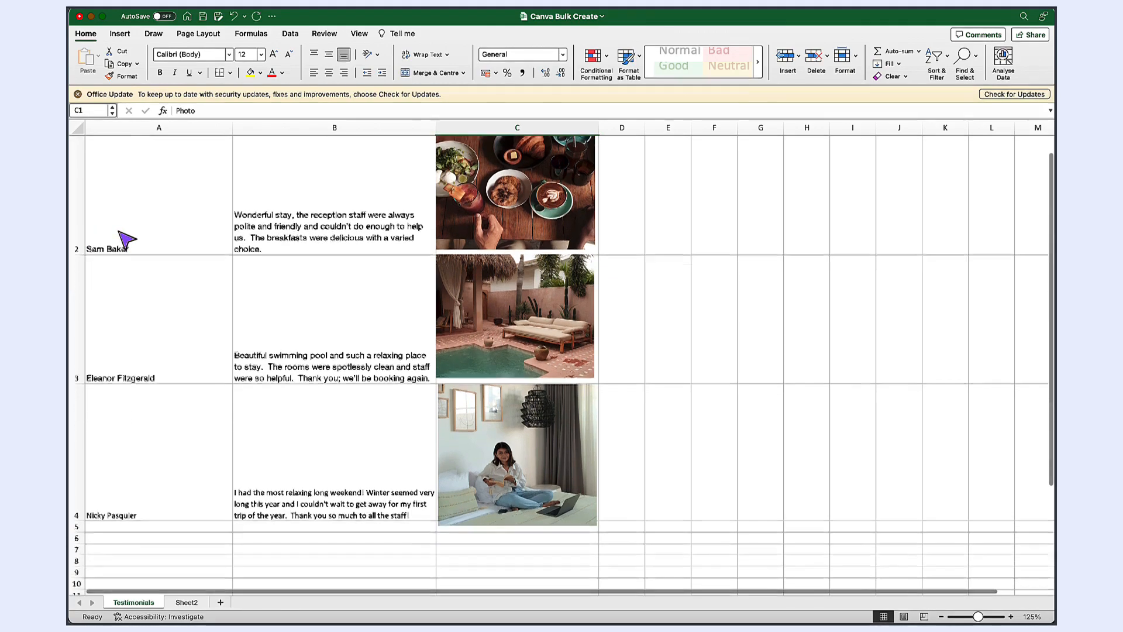
scroll(123, 240, up, 1)
click(121, 238)
click(113, 464)
scroll(281, 275, up, 1)
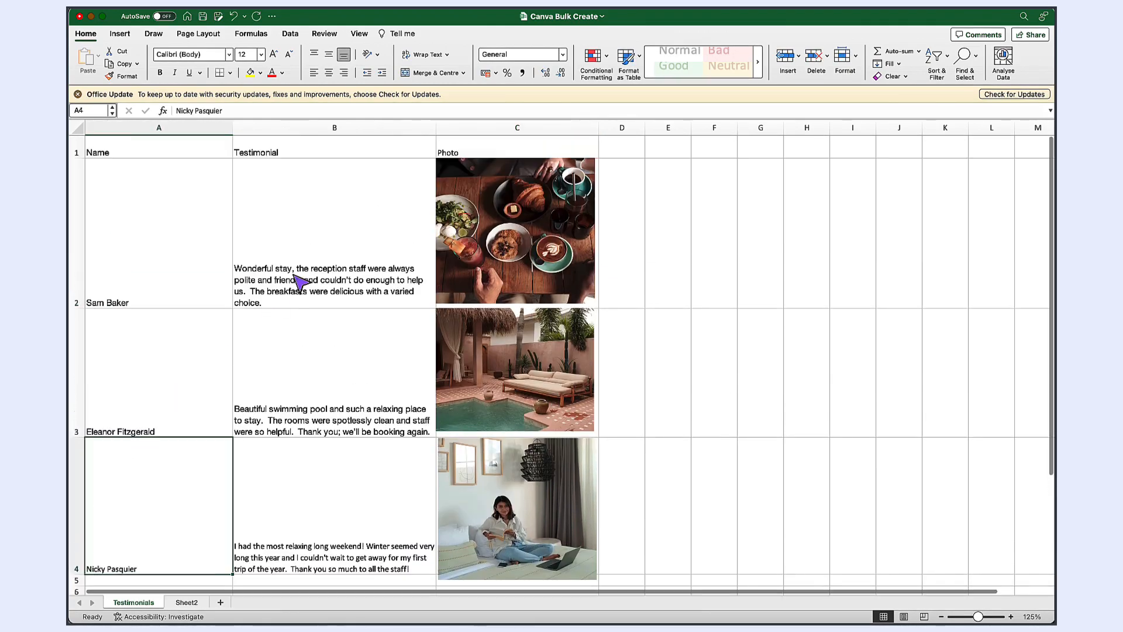
click(300, 283)
key(Down)
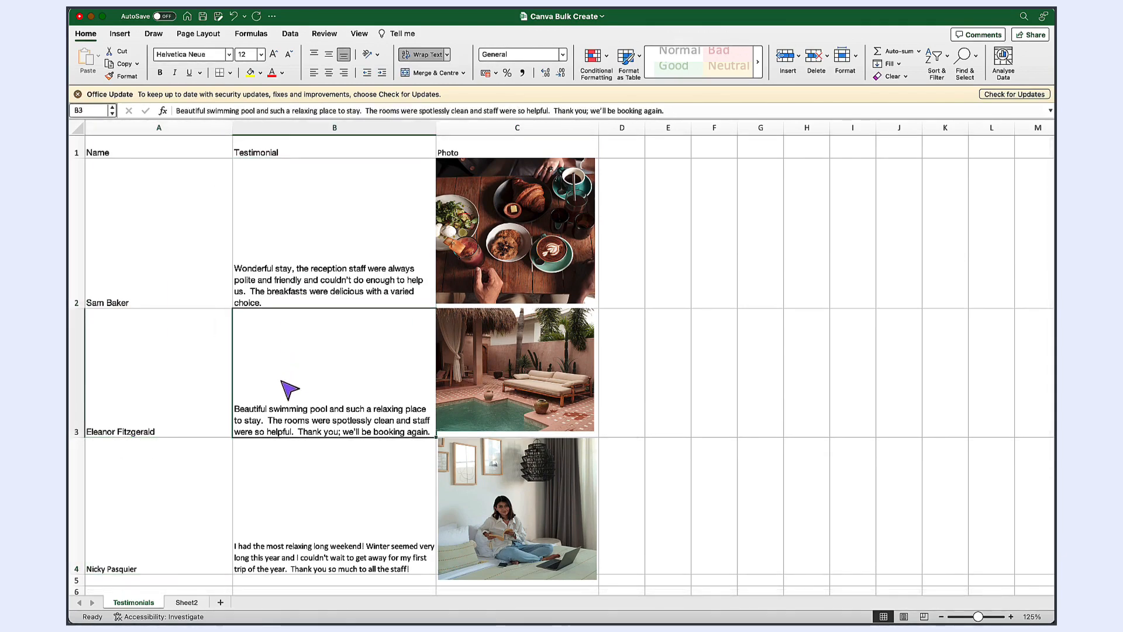
key(Down)
click(478, 293)
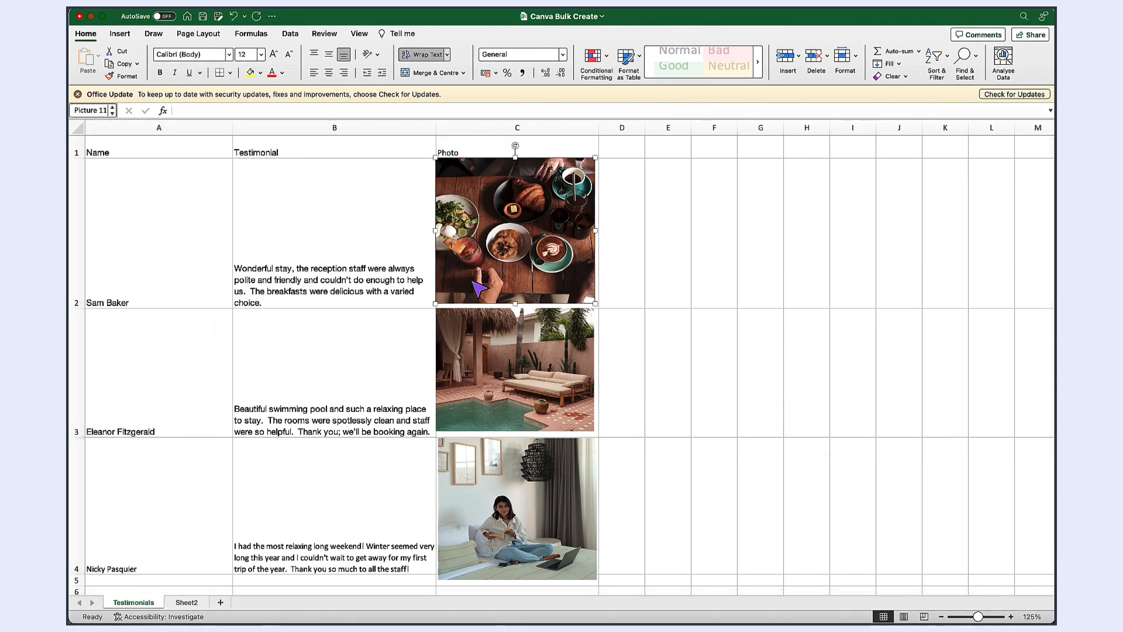
click(483, 368)
- Delete the photo in row 4 and insert Hotel 4.png from the Hotel photos folder in its place
click(477, 466)
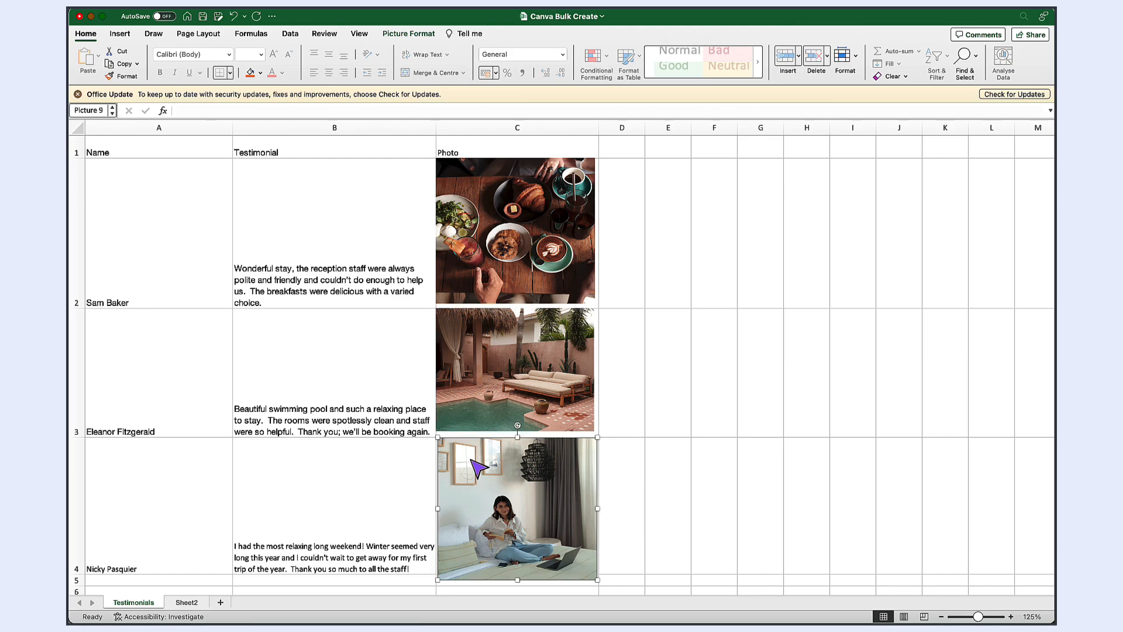
key(Delete)
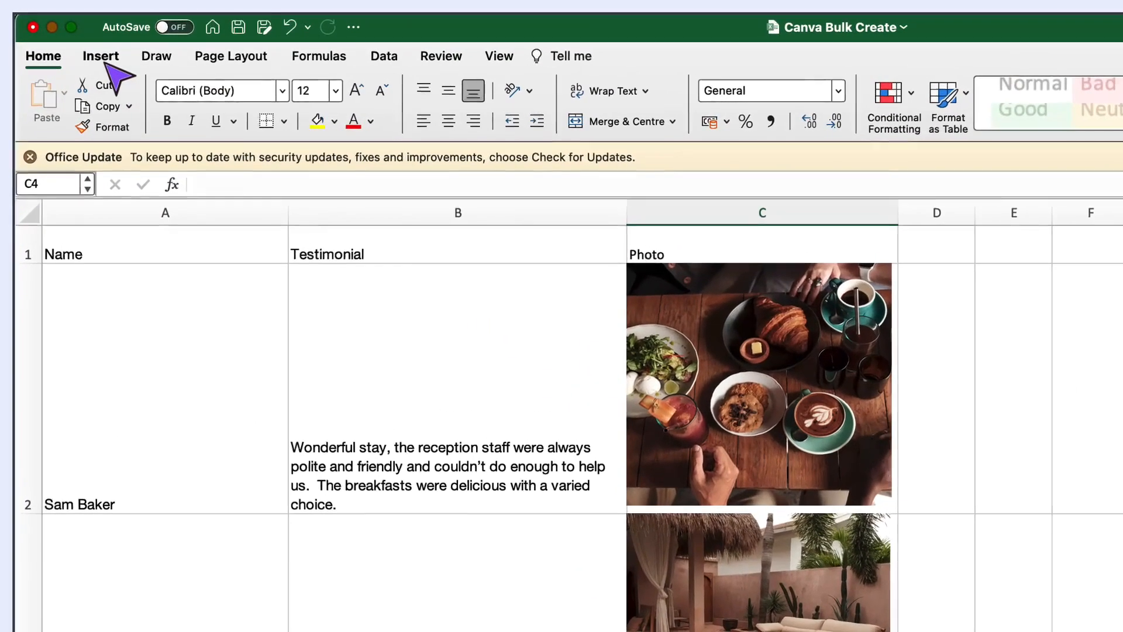
click(113, 46)
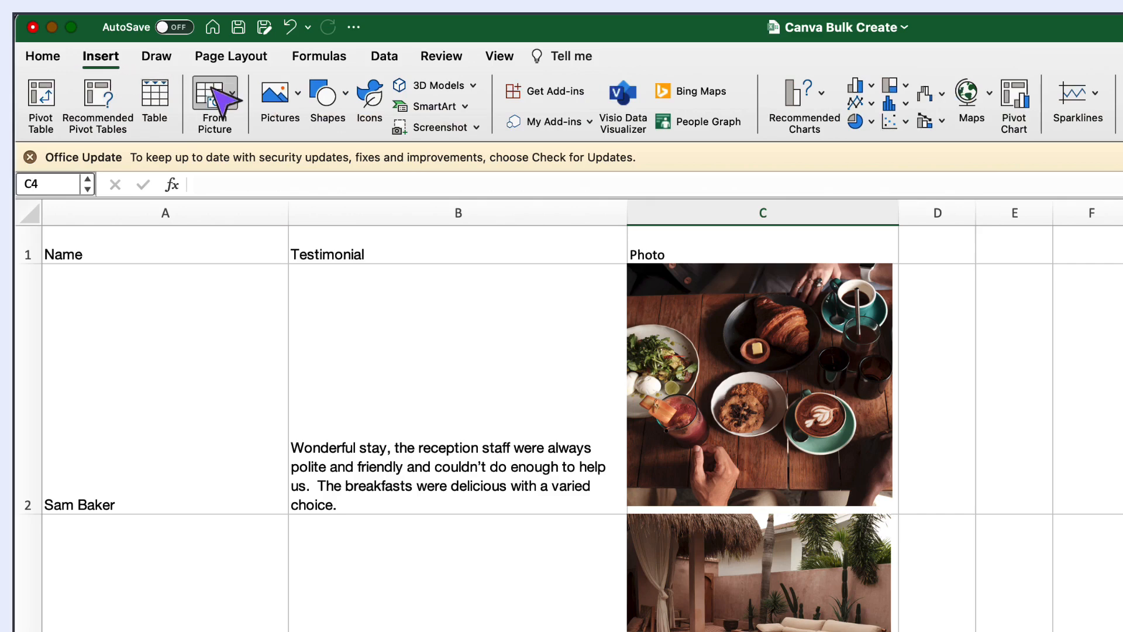
click(305, 111)
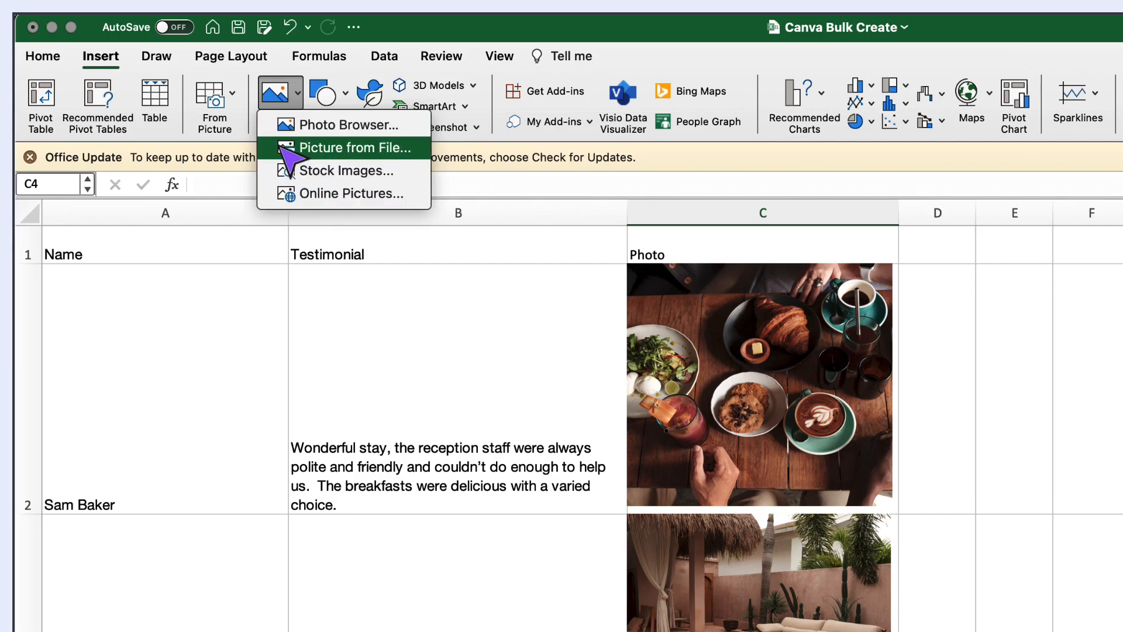
click(339, 147)
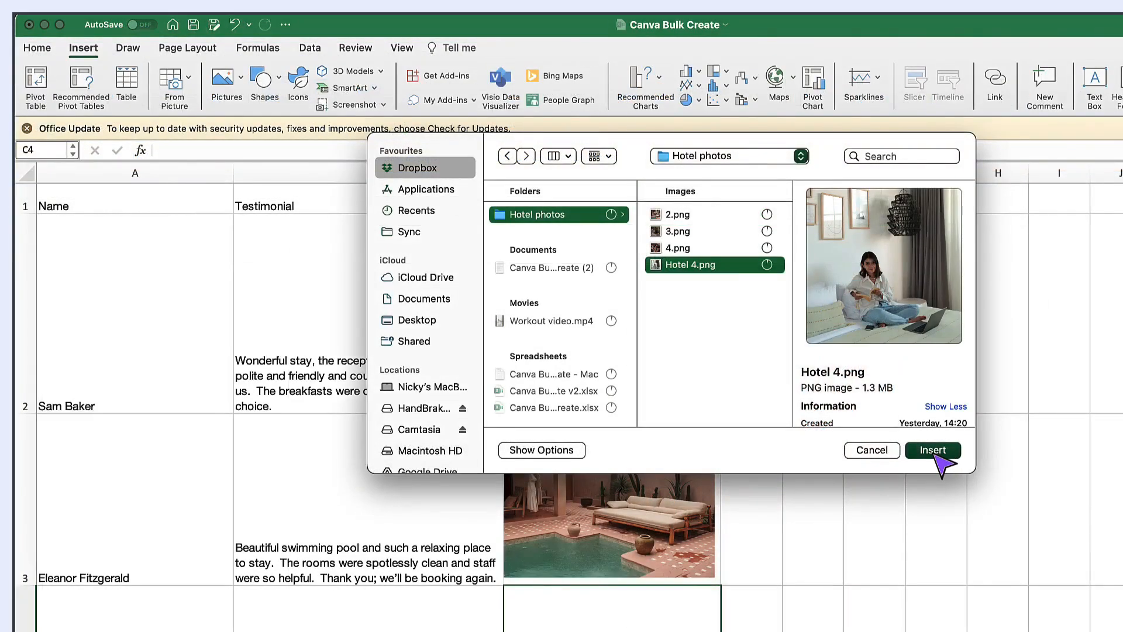
click(933, 451)
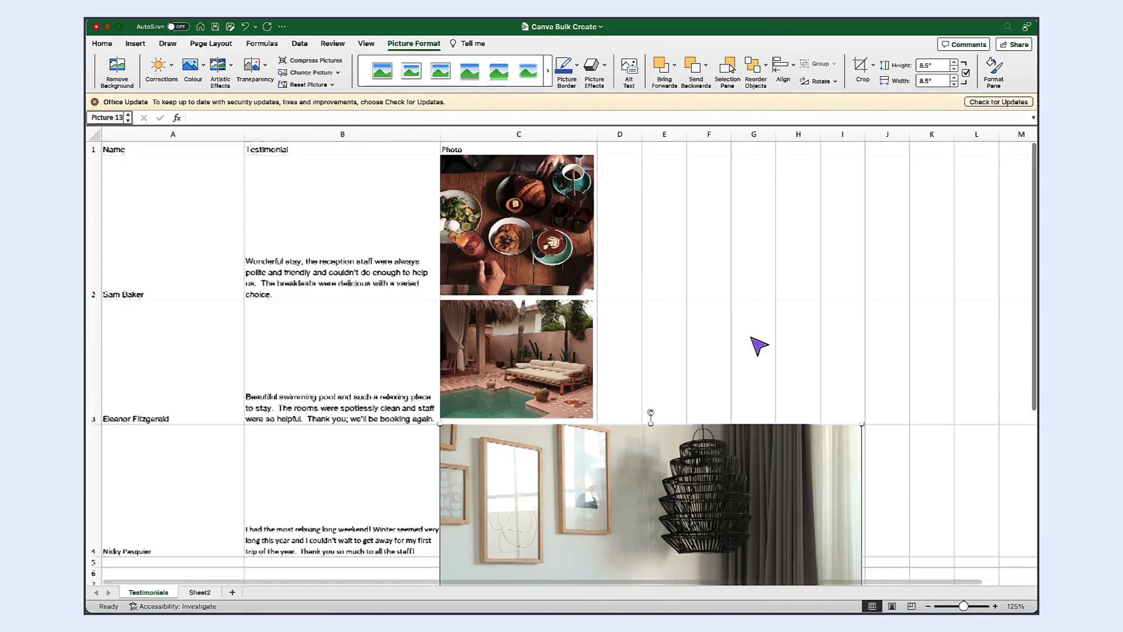
- Shrink the inserted bedroom photo to about 2.59" square so it fits inside cell C4, and deselect it
scroll(759, 346, down, 5)
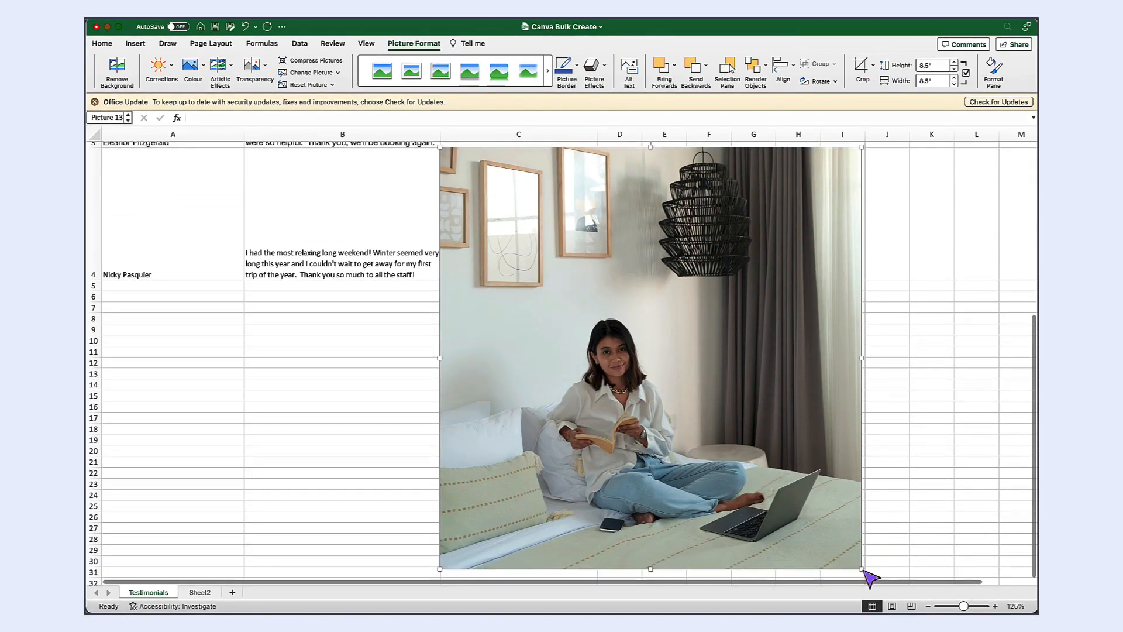
drag(864, 571, 581, 289)
scroll(527, 351, up, 2)
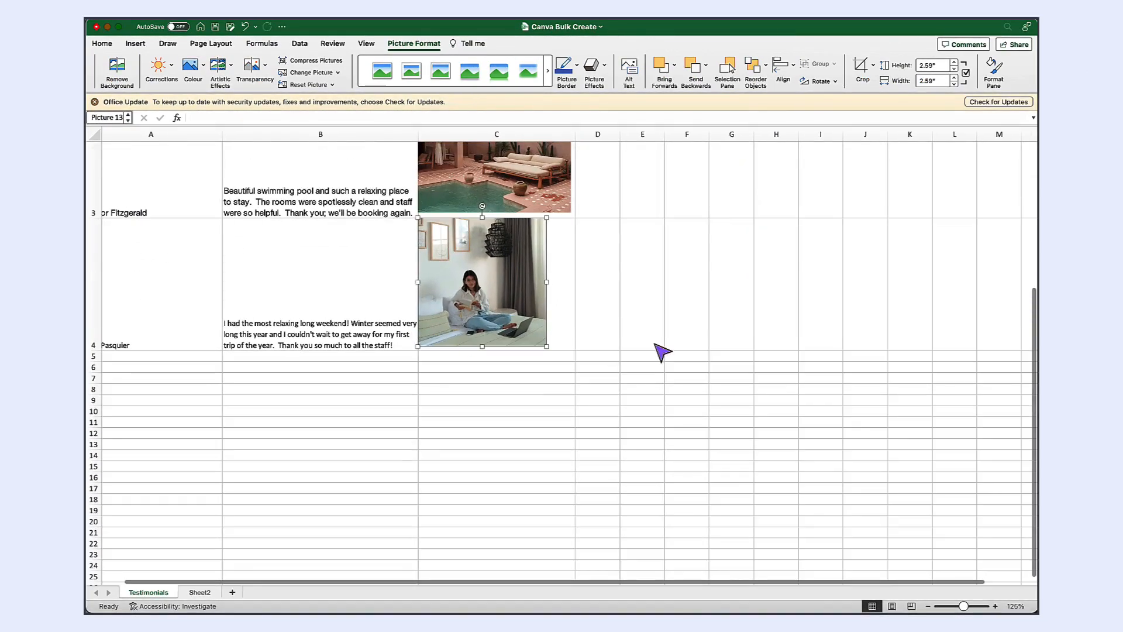
click(684, 337)
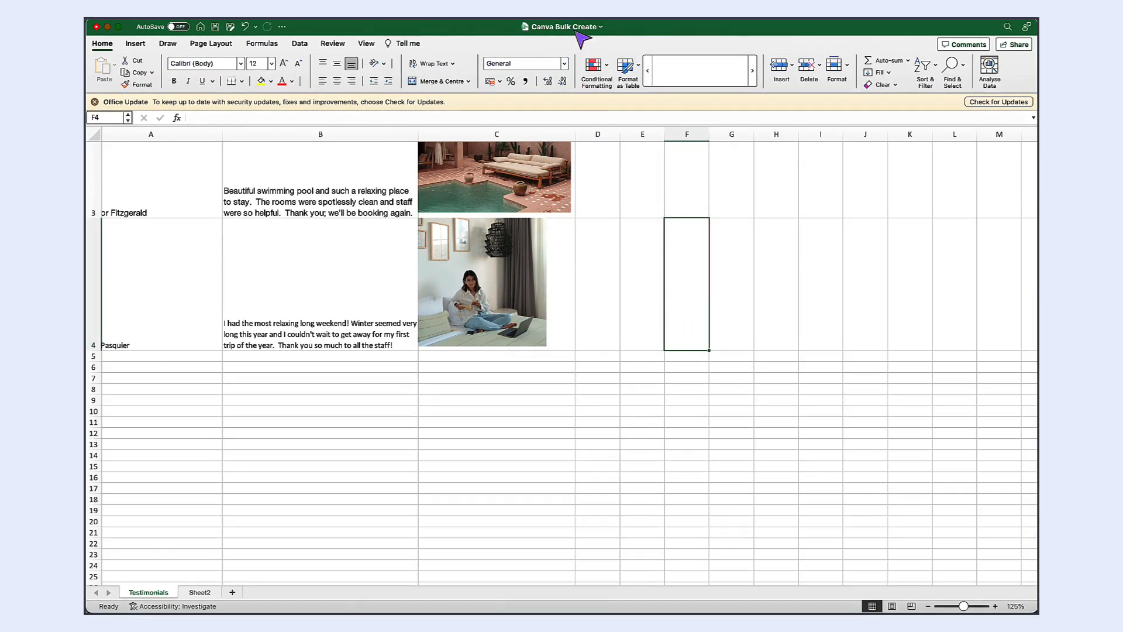
- Check the workbook's file name and storage location, and close the file details
click(601, 27)
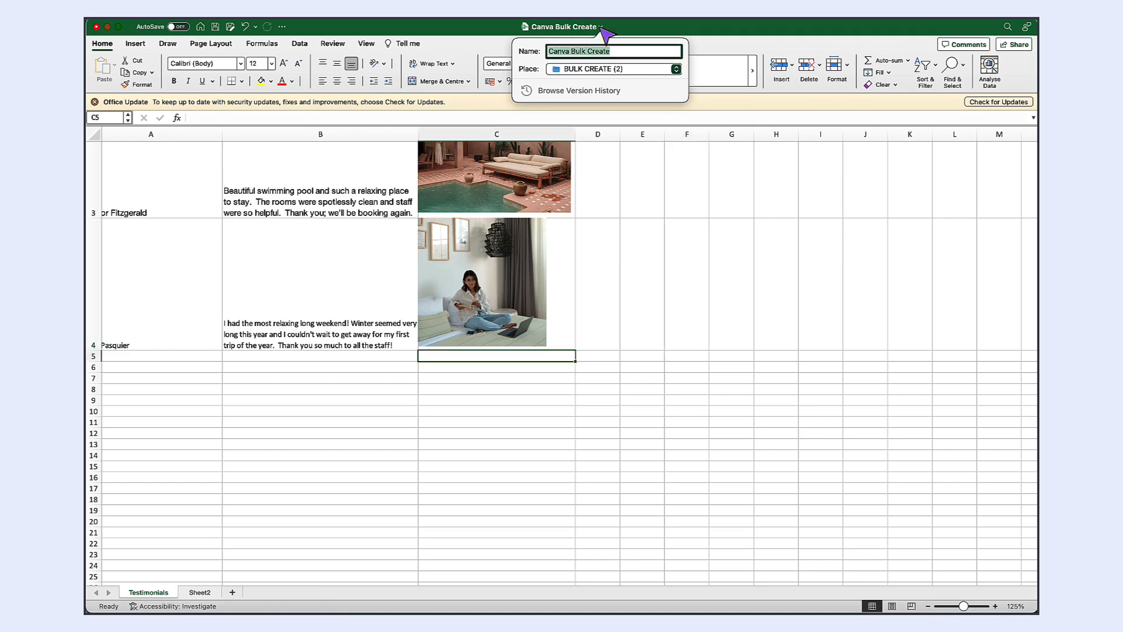
click(400, 374)
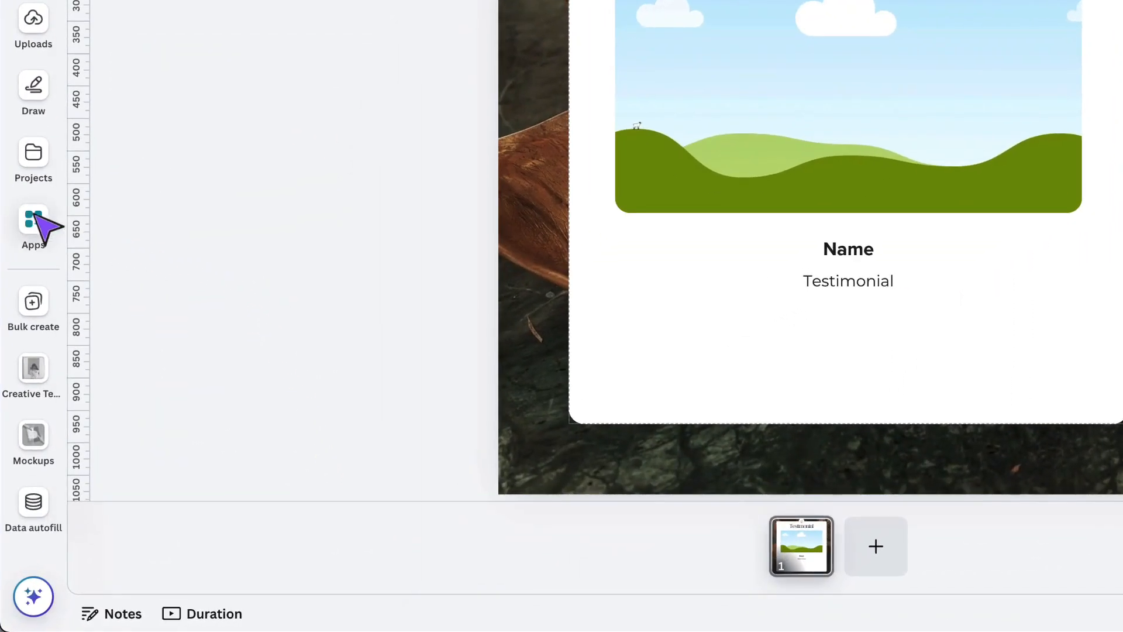
- Switch to the Canva design and search its apps for "bulk create"
click(37, 217)
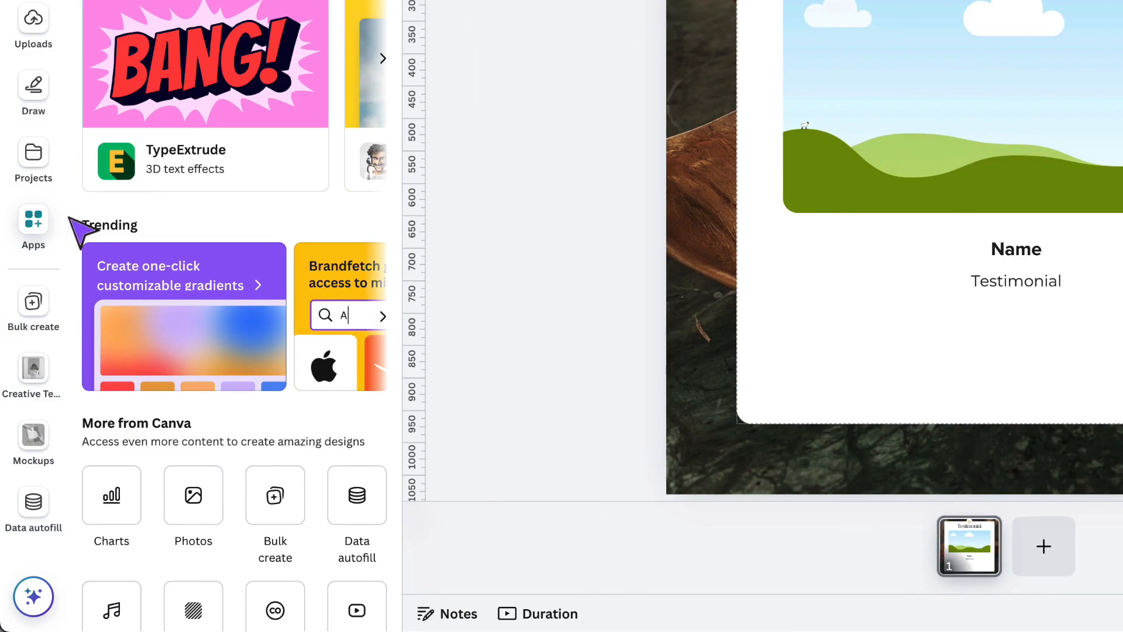
scroll(120, 229, down, 5)
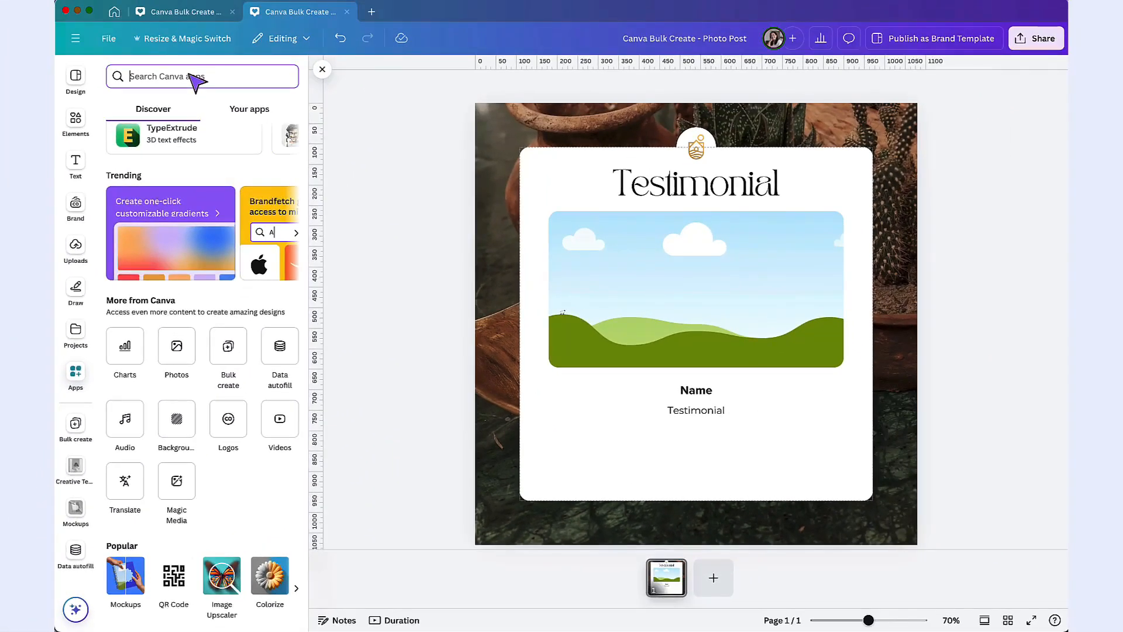
click(199, 30)
text(bulk create)
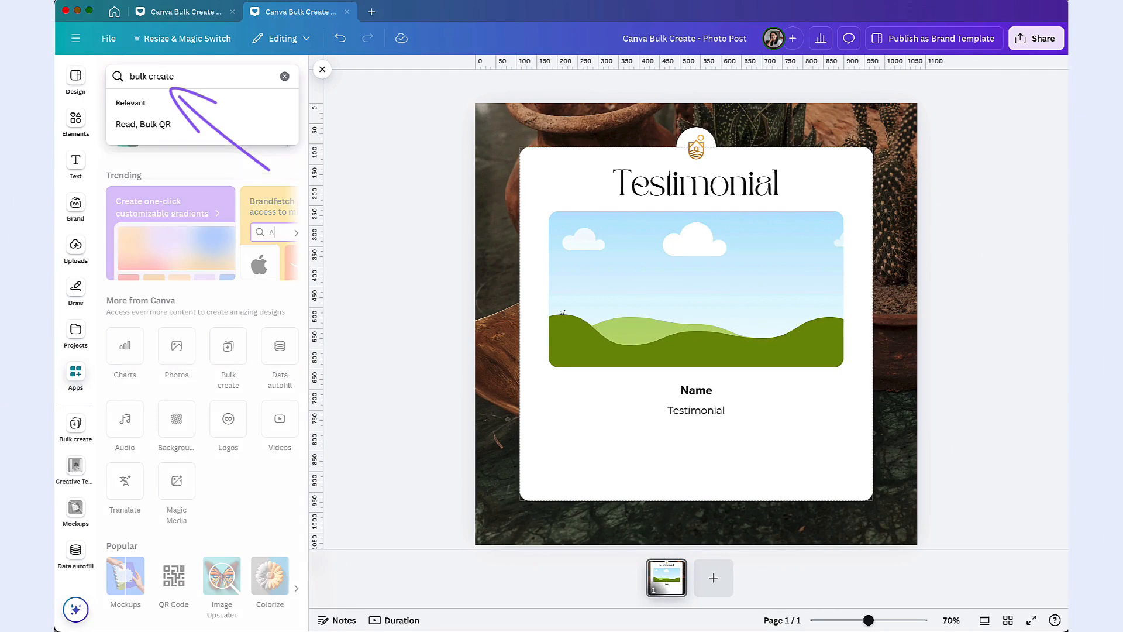
key(Return)
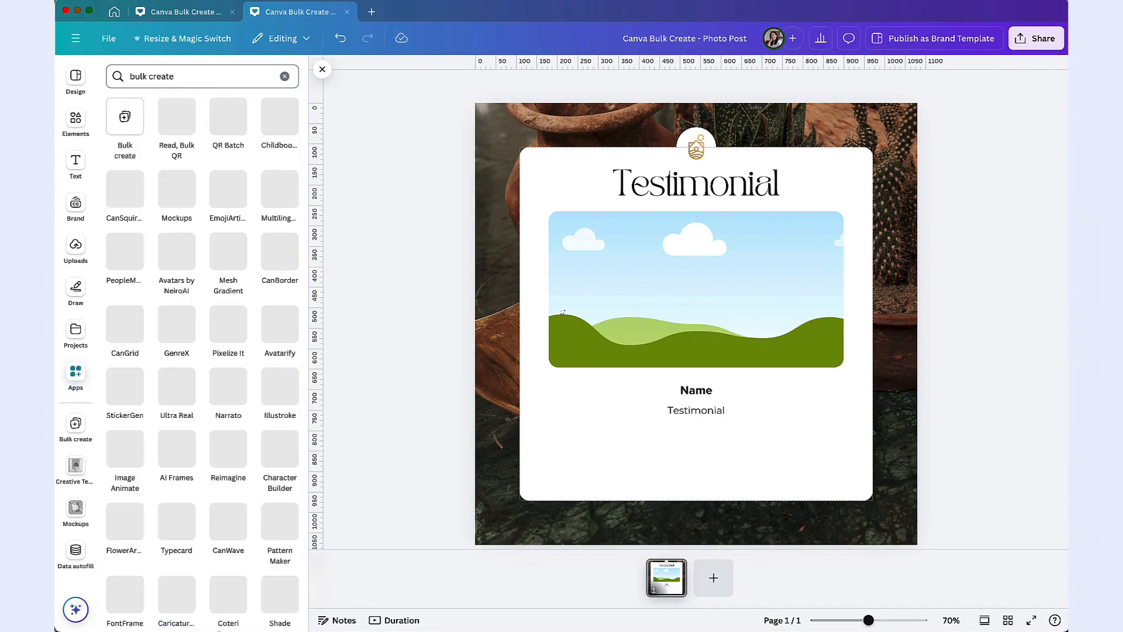
- Open the Bulk create app and upload the Canva Bulk Create .xlsx spreadsheet from the BULK CREATE (2) folder as its data
click(126, 119)
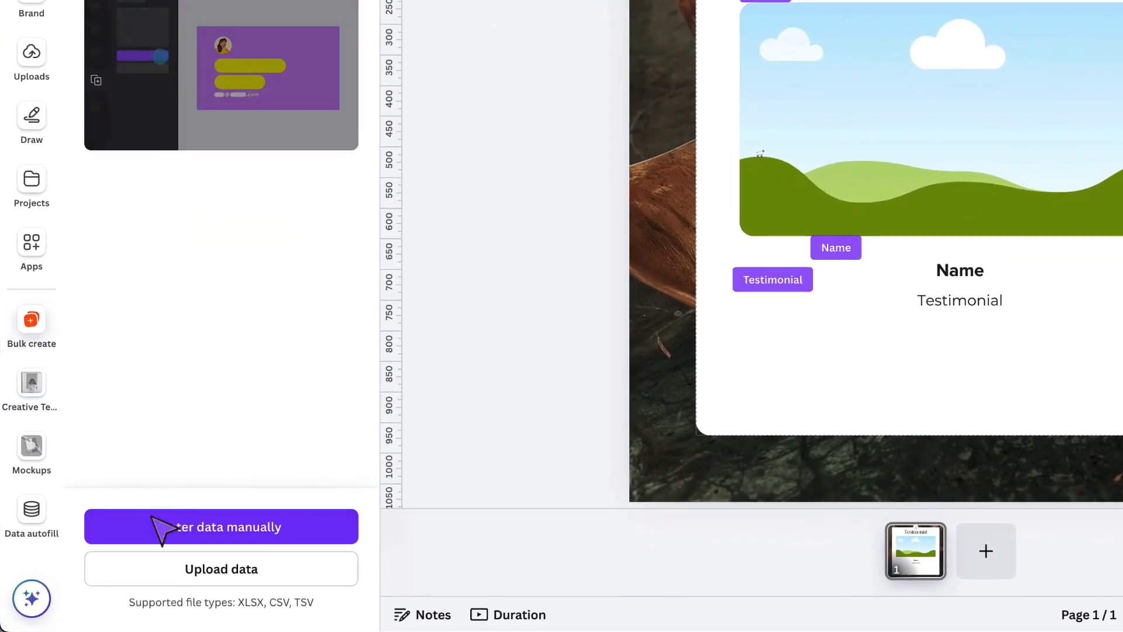
click(241, 570)
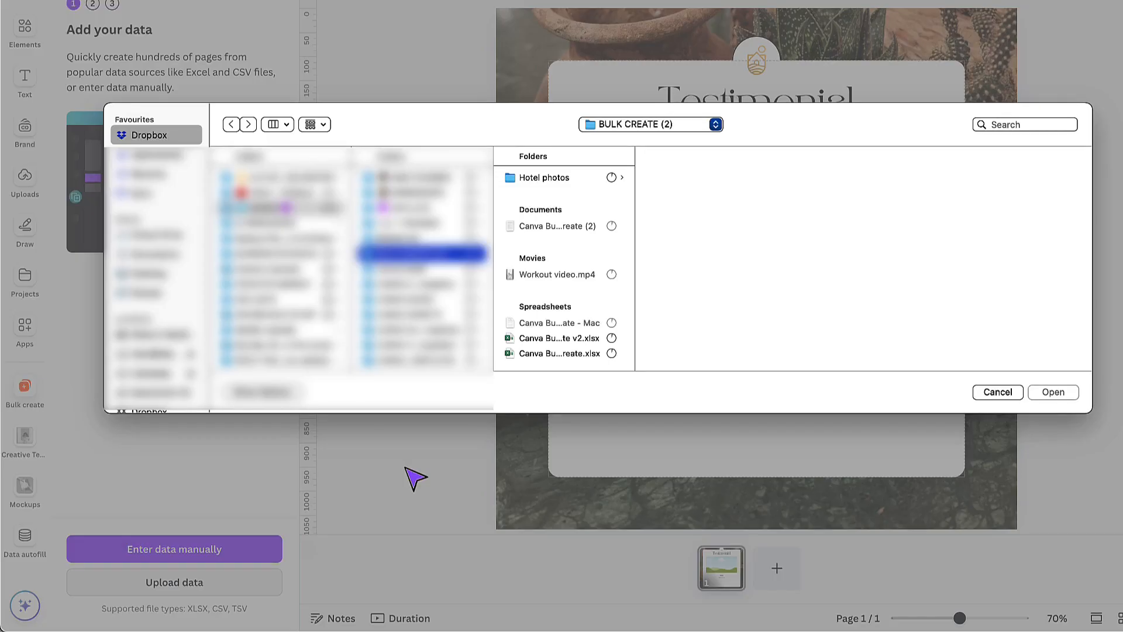
click(560, 353)
click(1053, 392)
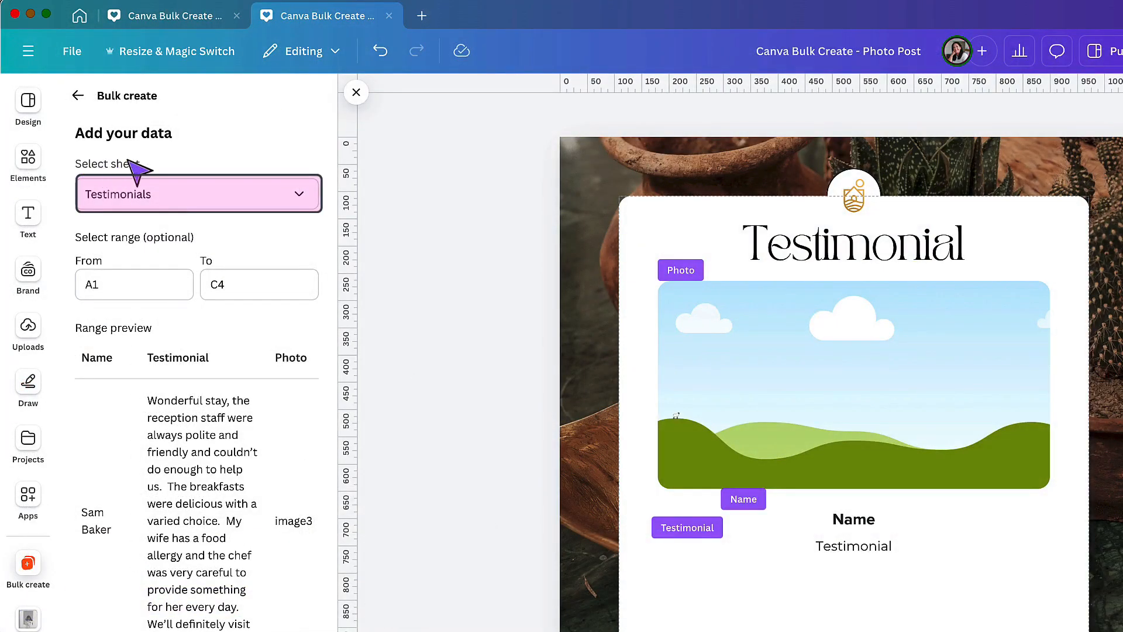
- Keep the Testimonials sheet with range A1 to C4 as the data source and proceed to connecting elements
click(115, 205)
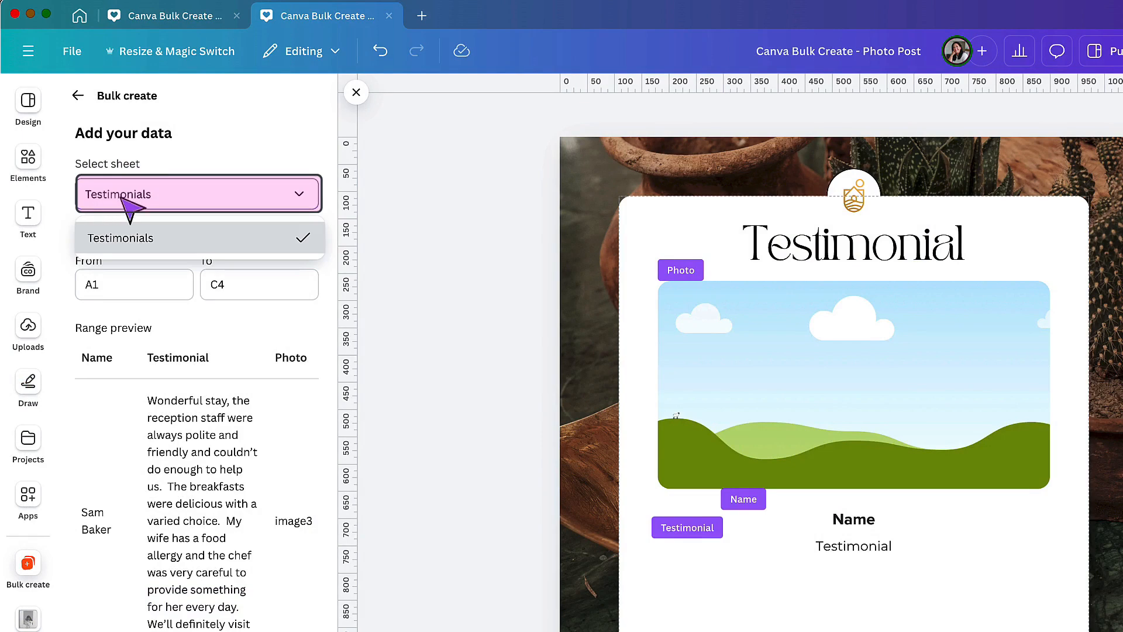
click(126, 206)
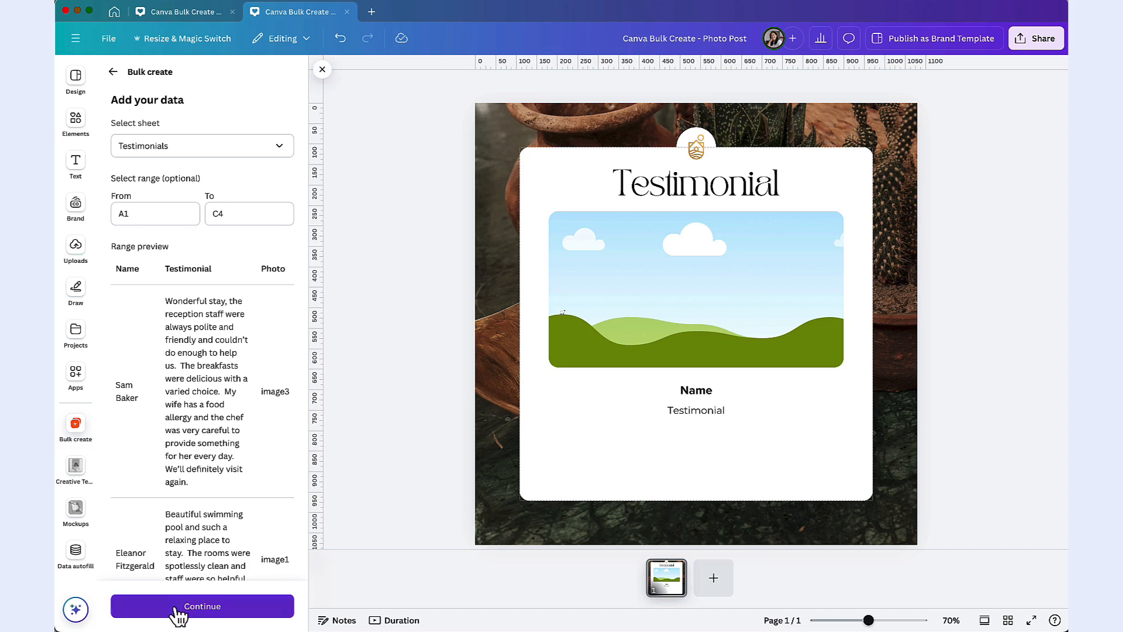
click(197, 608)
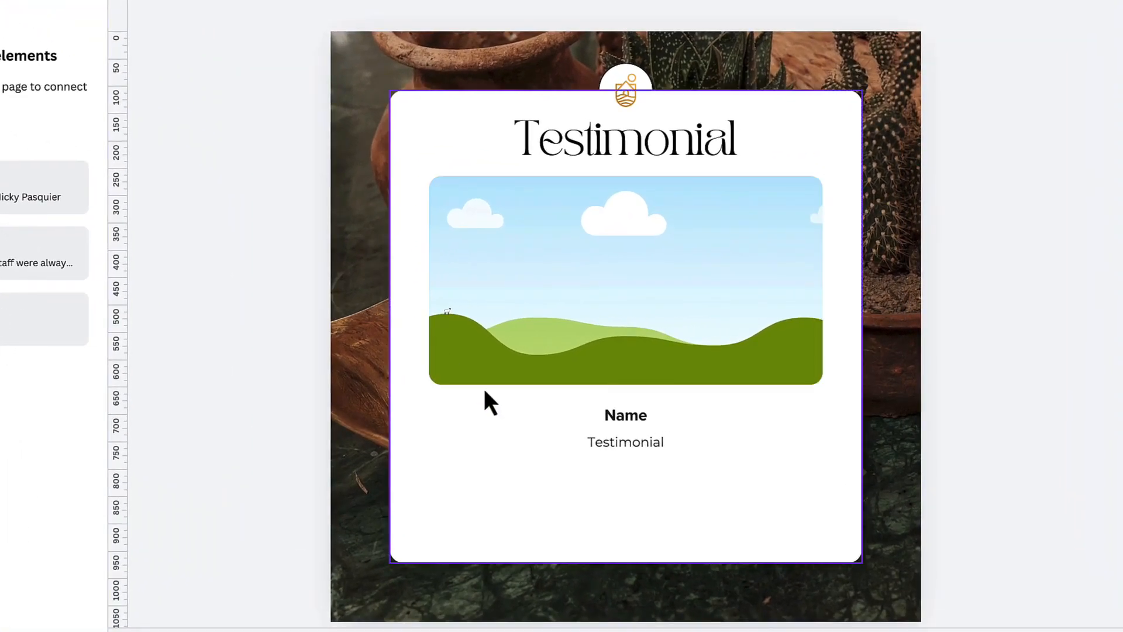
- Connect the Name text beneath the photo frame to the Name data field
click(623, 431)
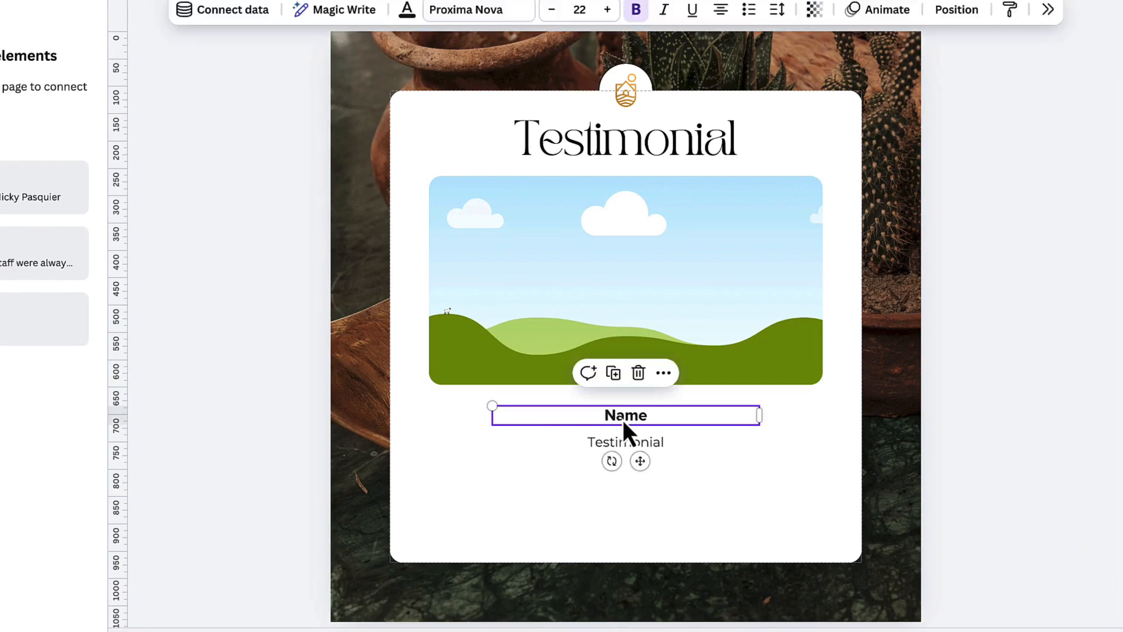
click(663, 375)
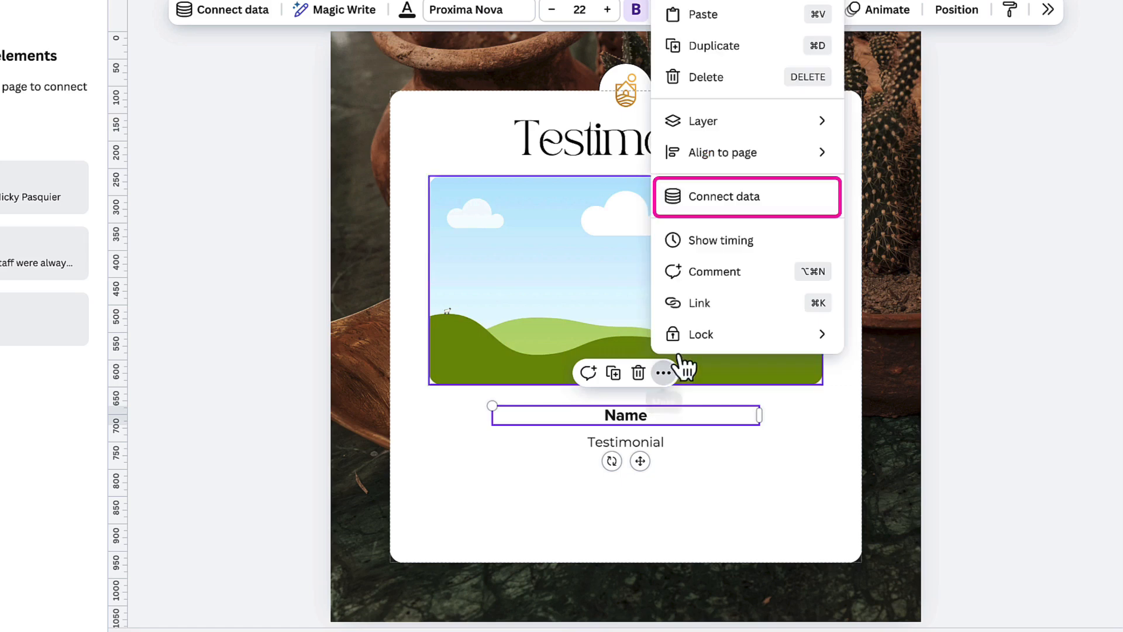
click(700, 206)
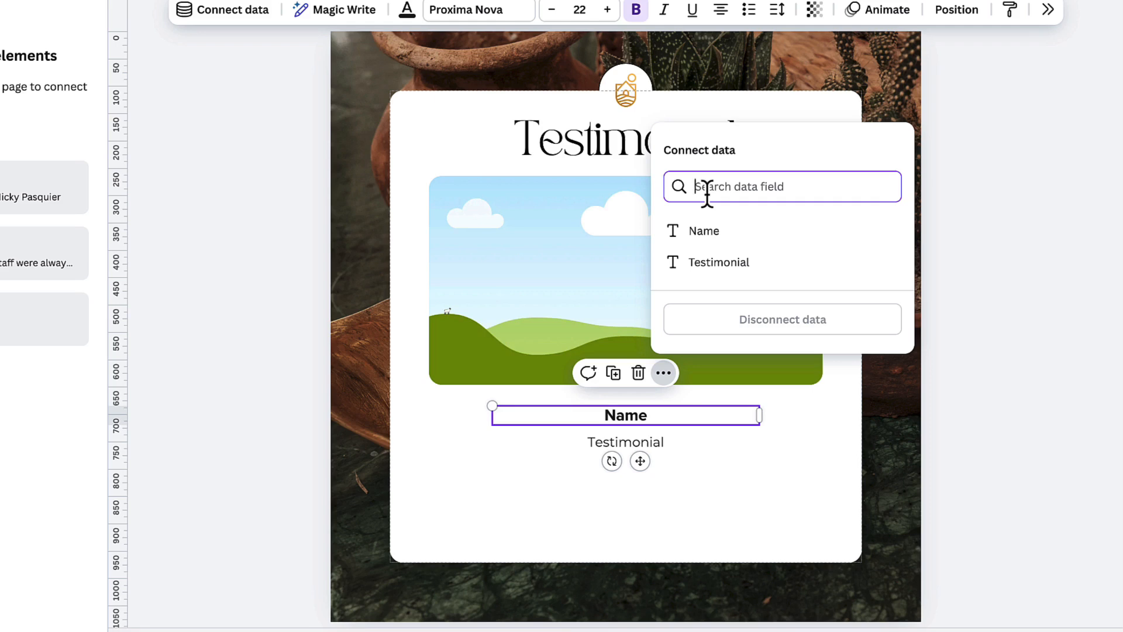
click(683, 233)
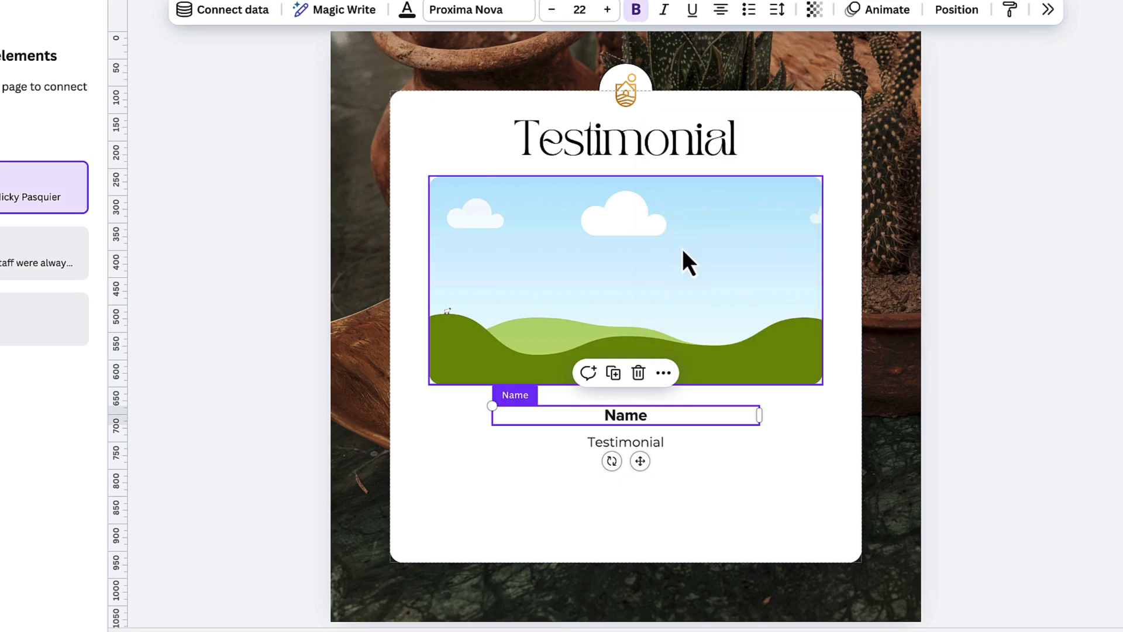
- Connect the Testimonial text box beneath the name to the Testimonial data field
click(601, 457)
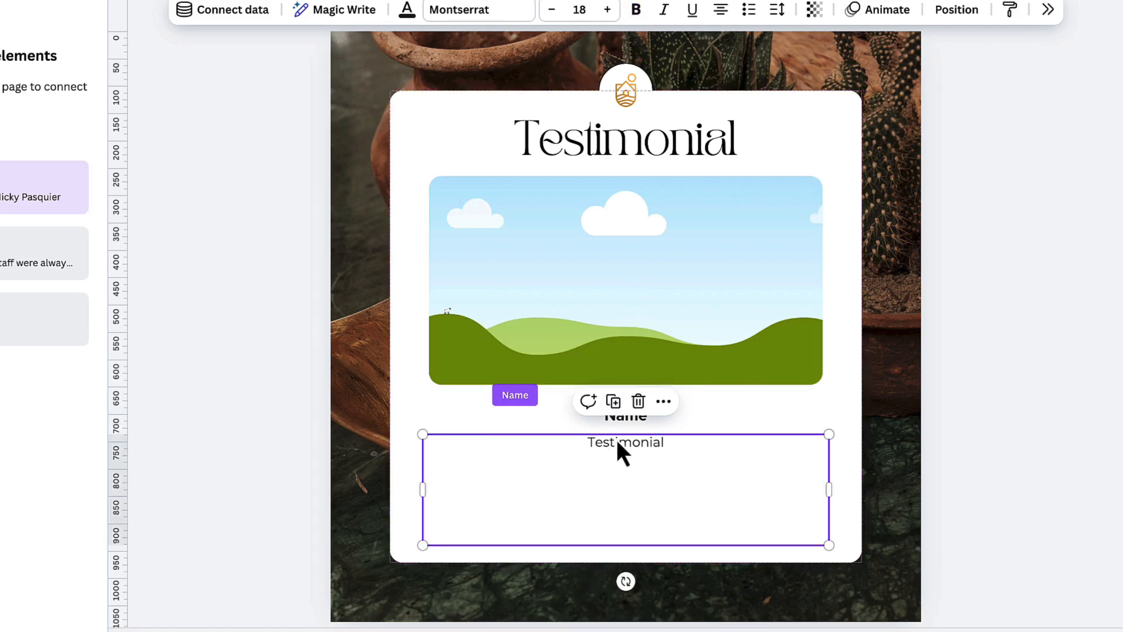
click(664, 403)
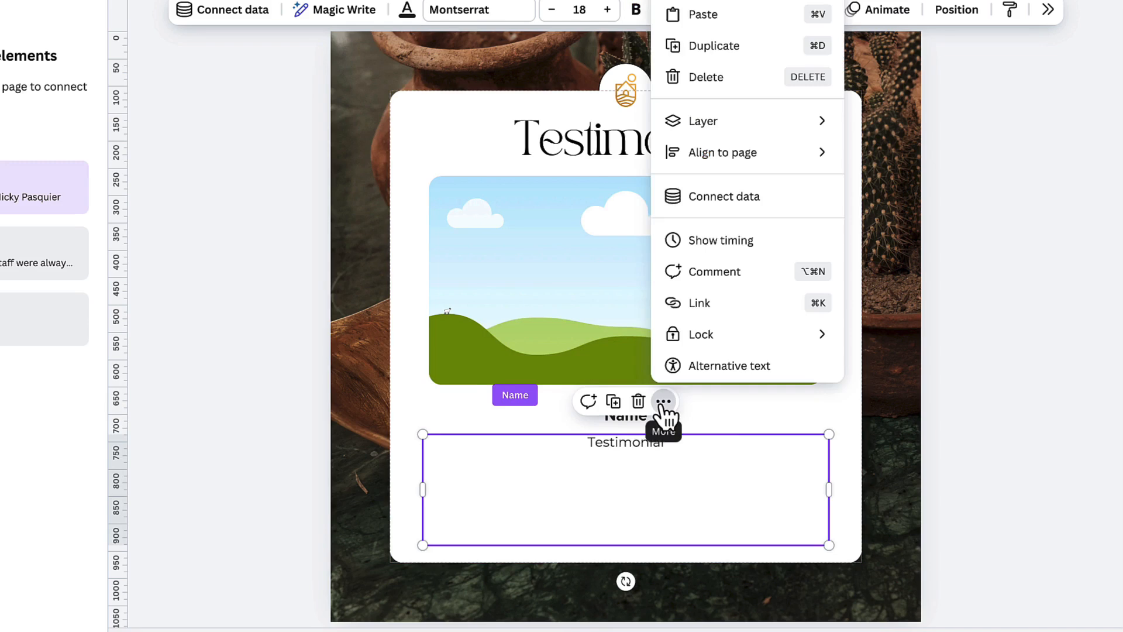
click(710, 204)
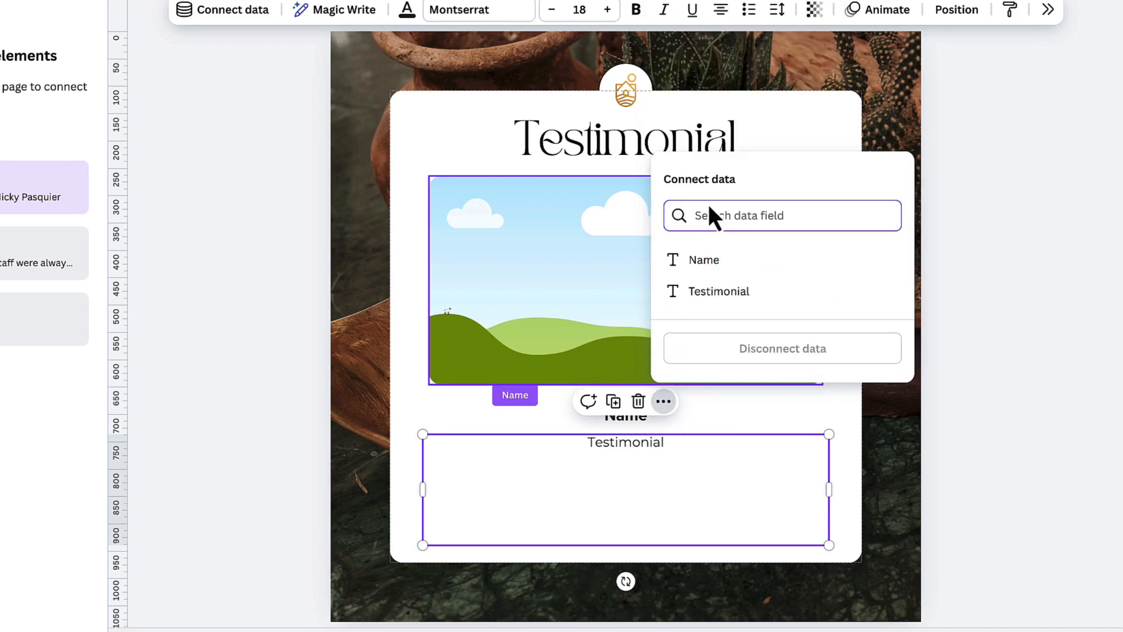
click(692, 292)
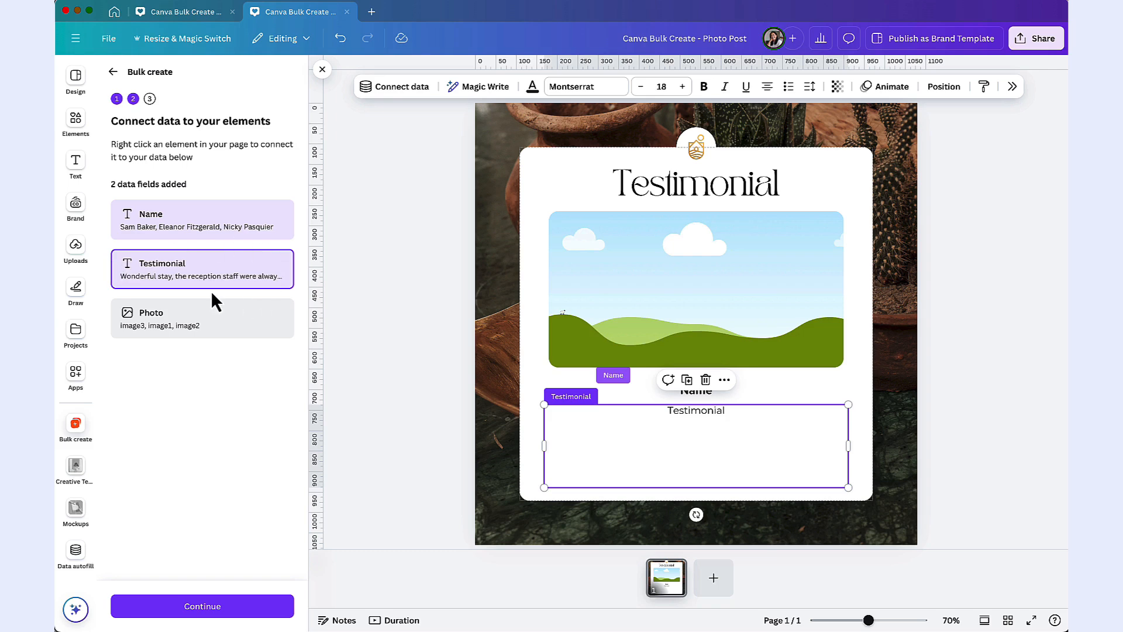
- Connect the landscape photo frame to the Photo data field and generate designs for all three data rows
click(588, 274)
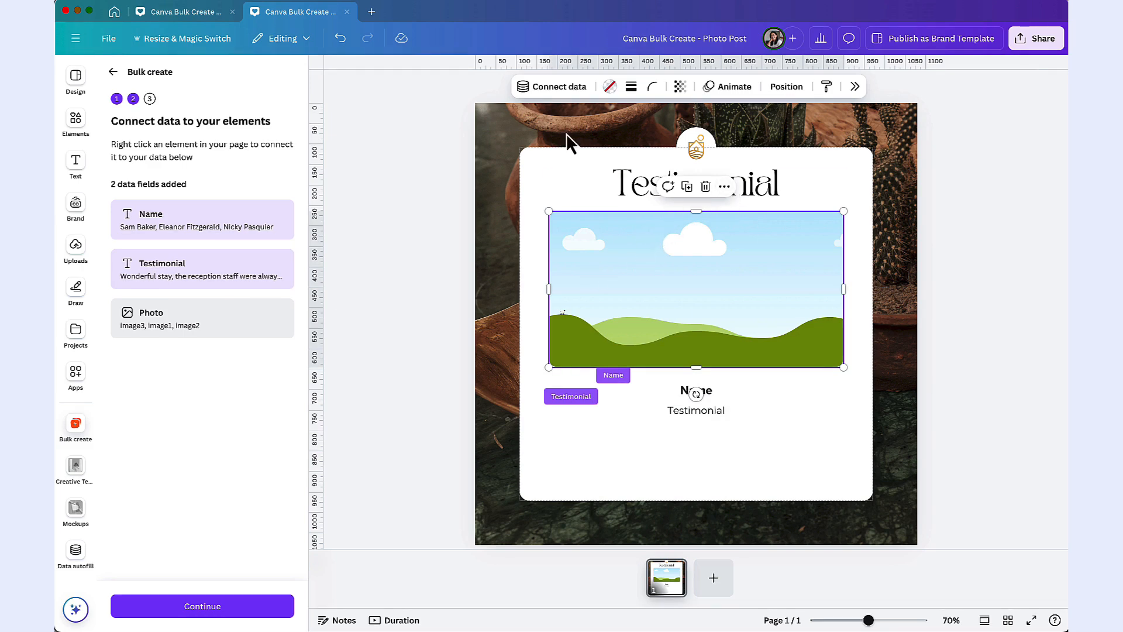
click(553, 88)
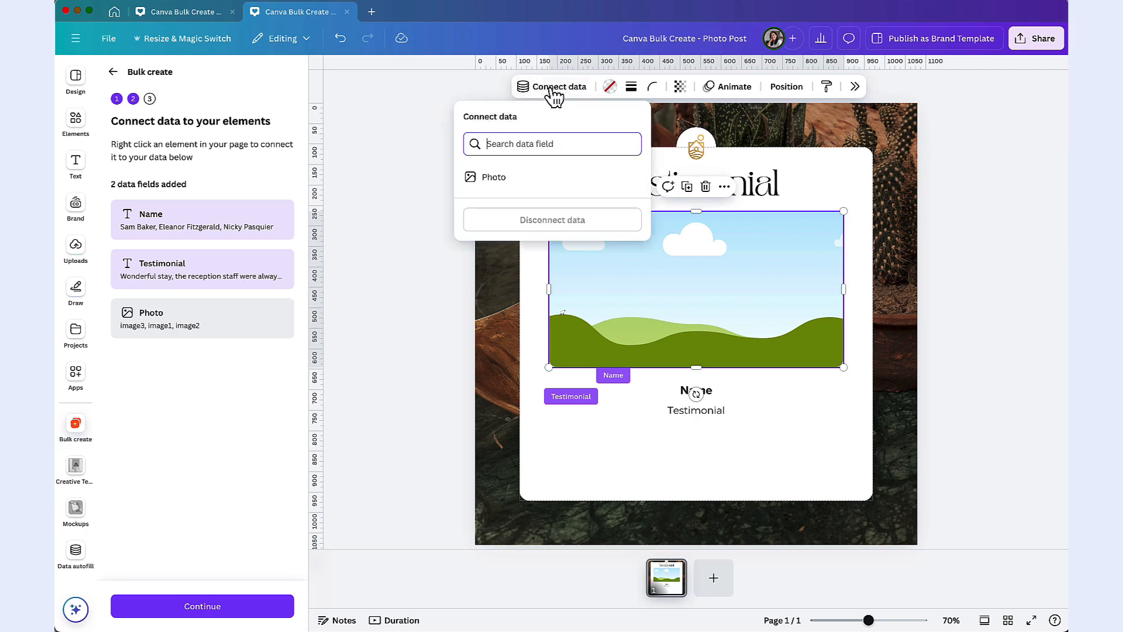
click(486, 178)
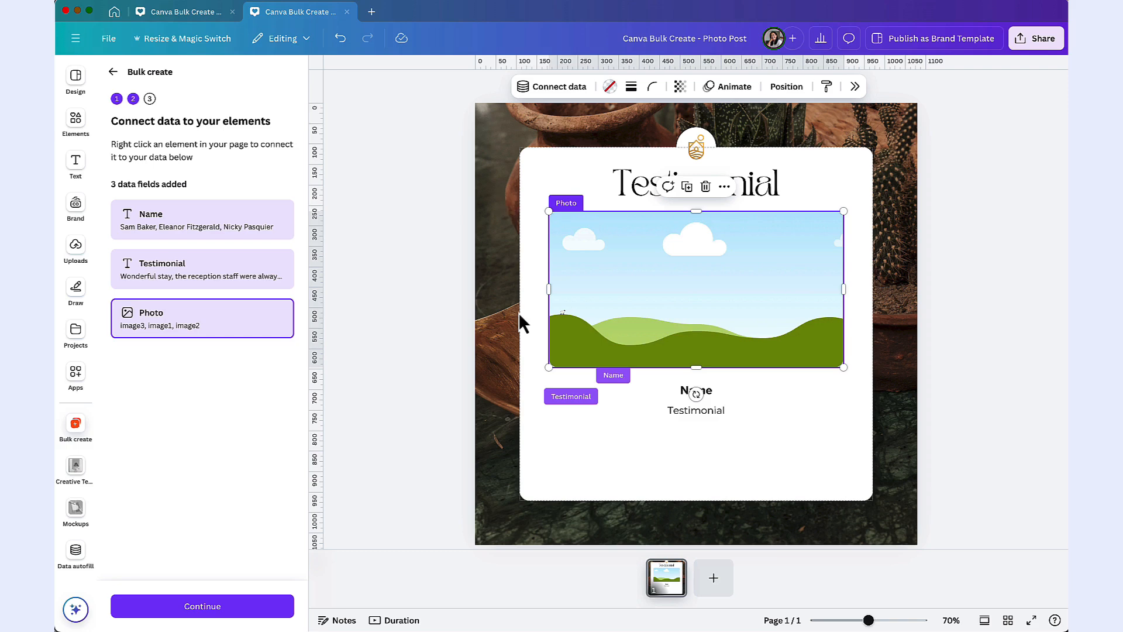
click(191, 606)
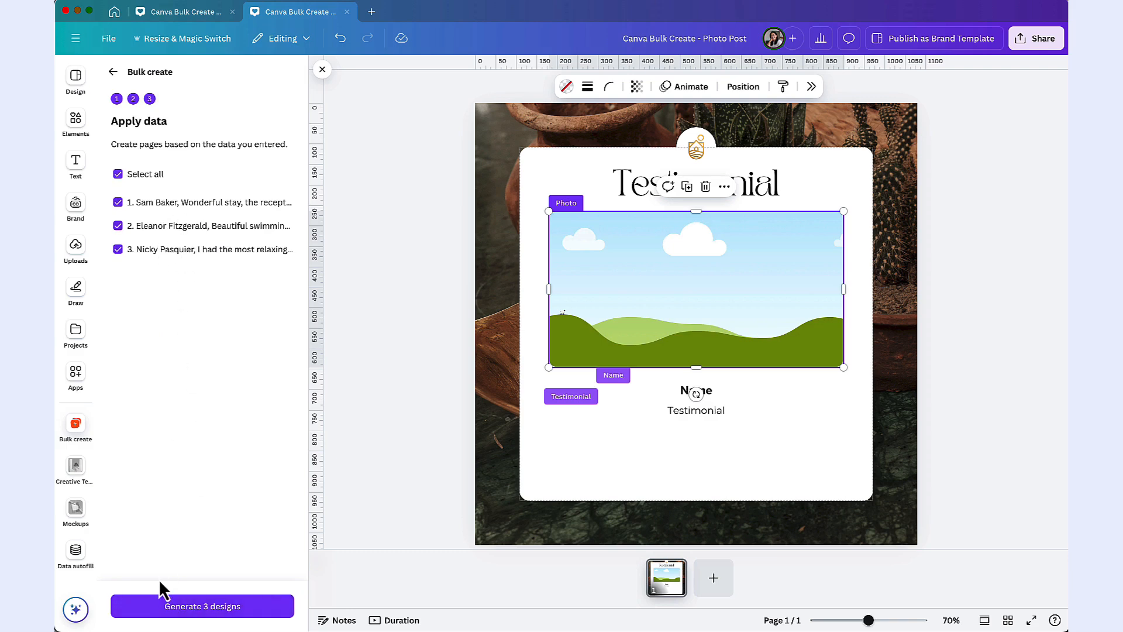
click(194, 610)
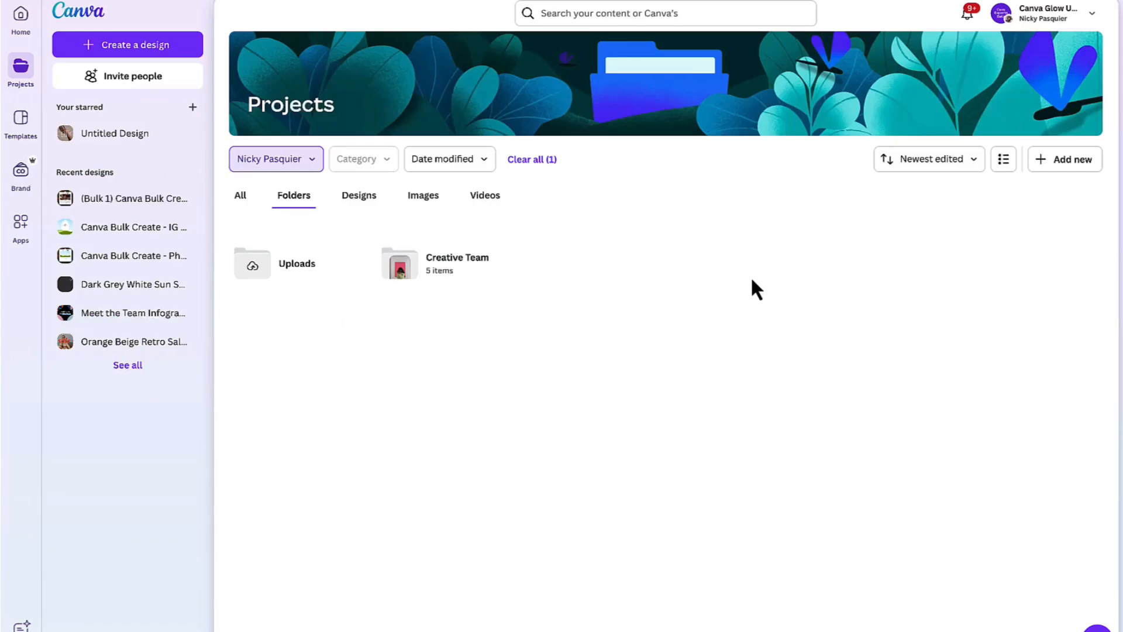
- Create a Projects folder named "Office photos" and start uploading files into it
click(1059, 159)
click(964, 223)
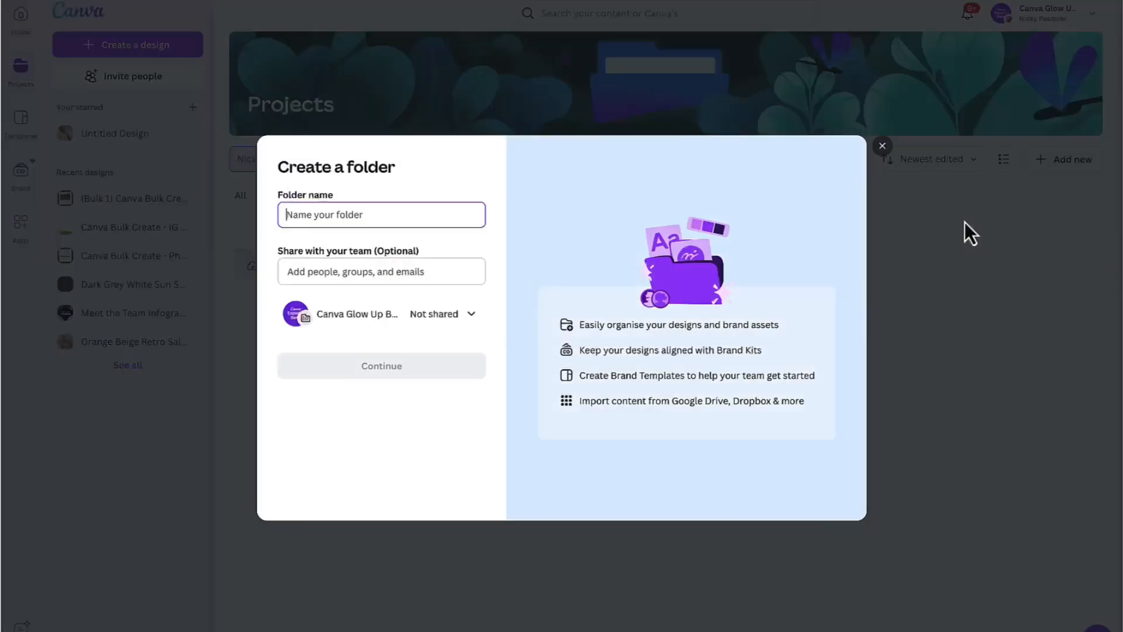
text(Office photos)
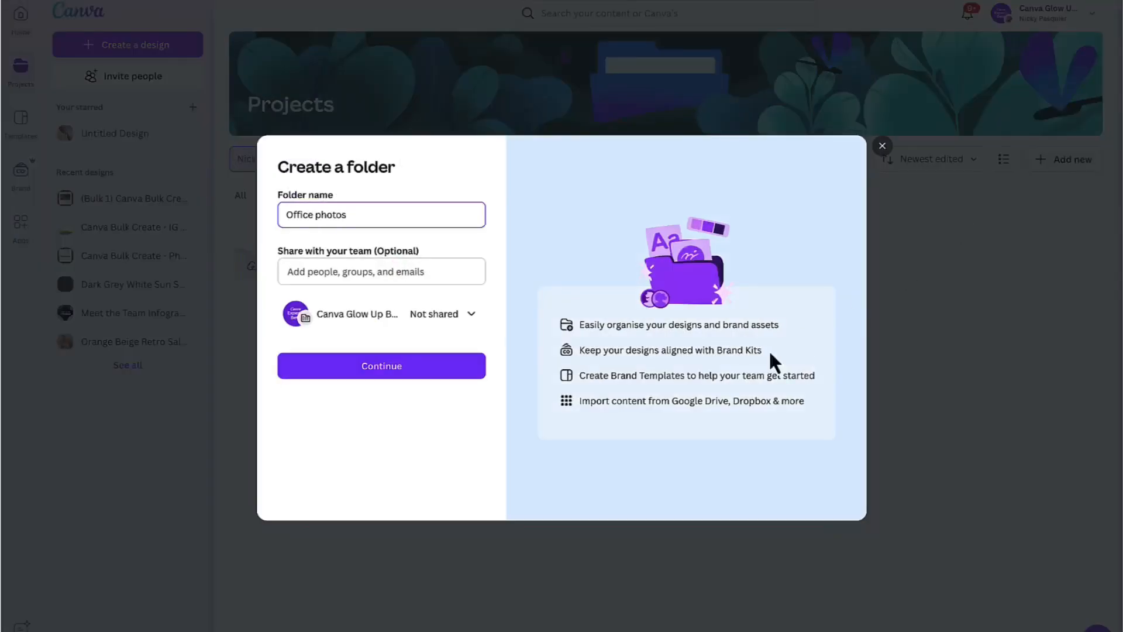
click(412, 369)
click(393, 278)
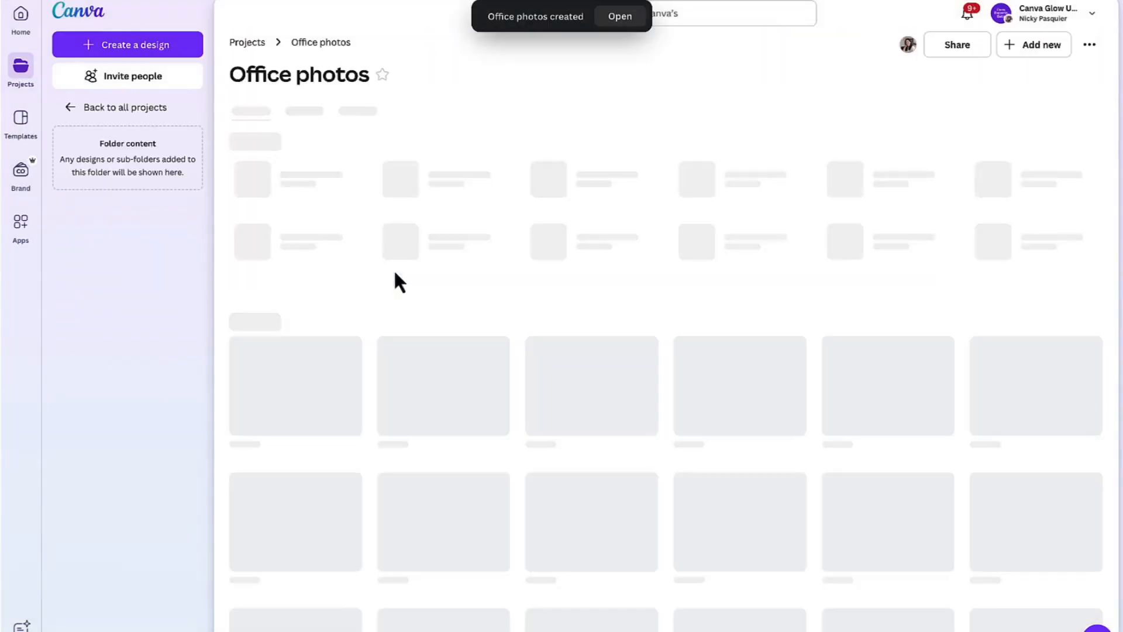
click(1049, 47)
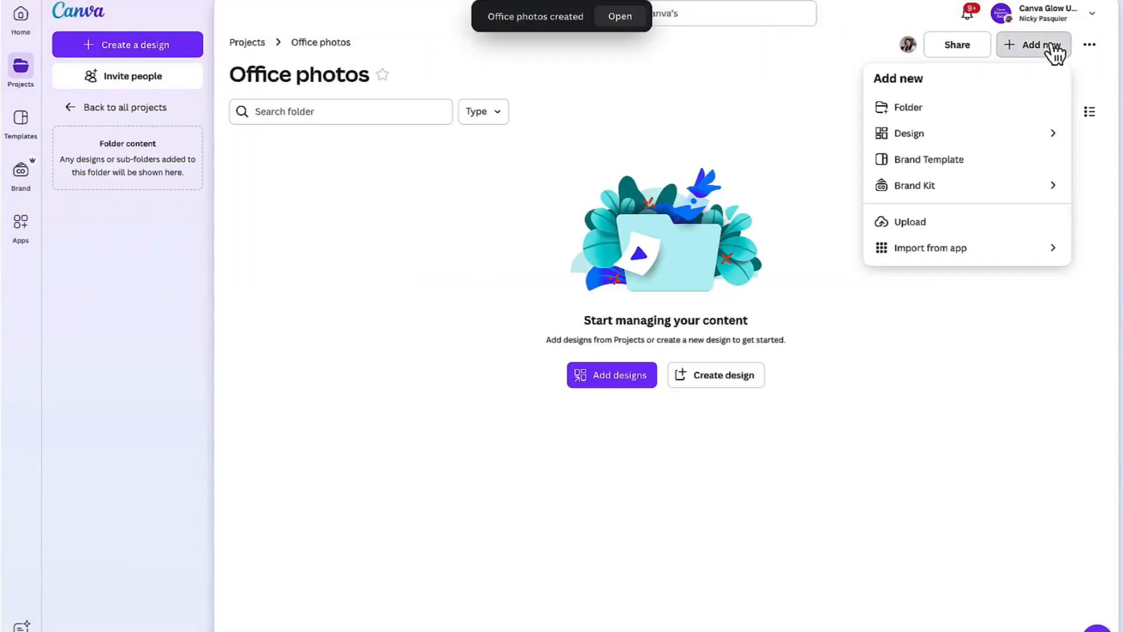
click(948, 221)
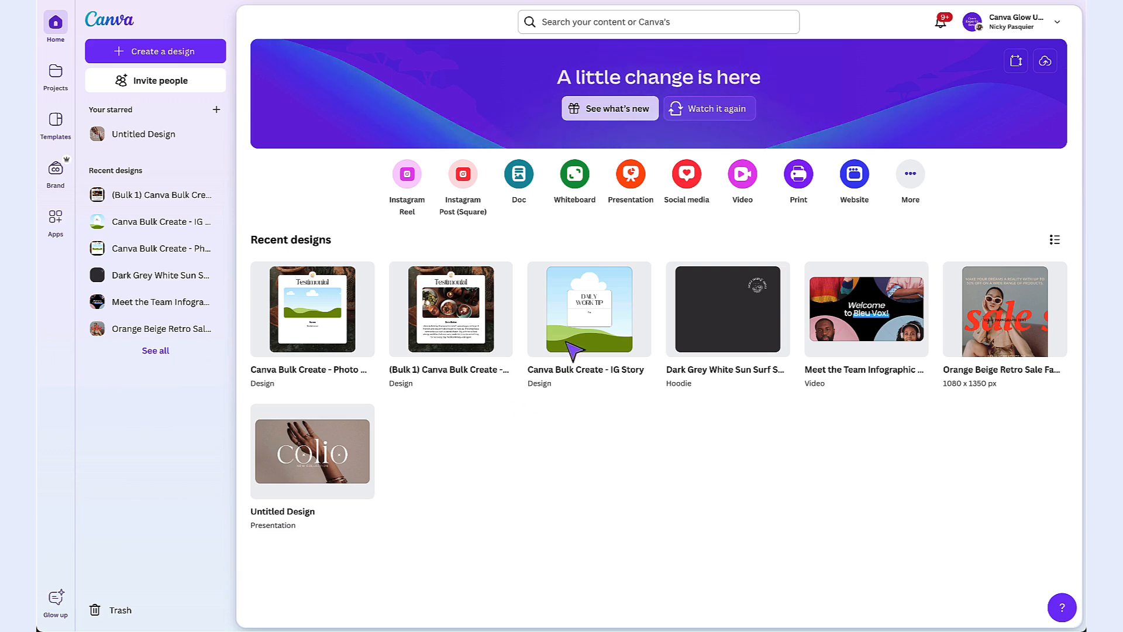
- Open the Canva Bulk Create - IG Story design and select its background frame, followed by the Tip text box
click(592, 349)
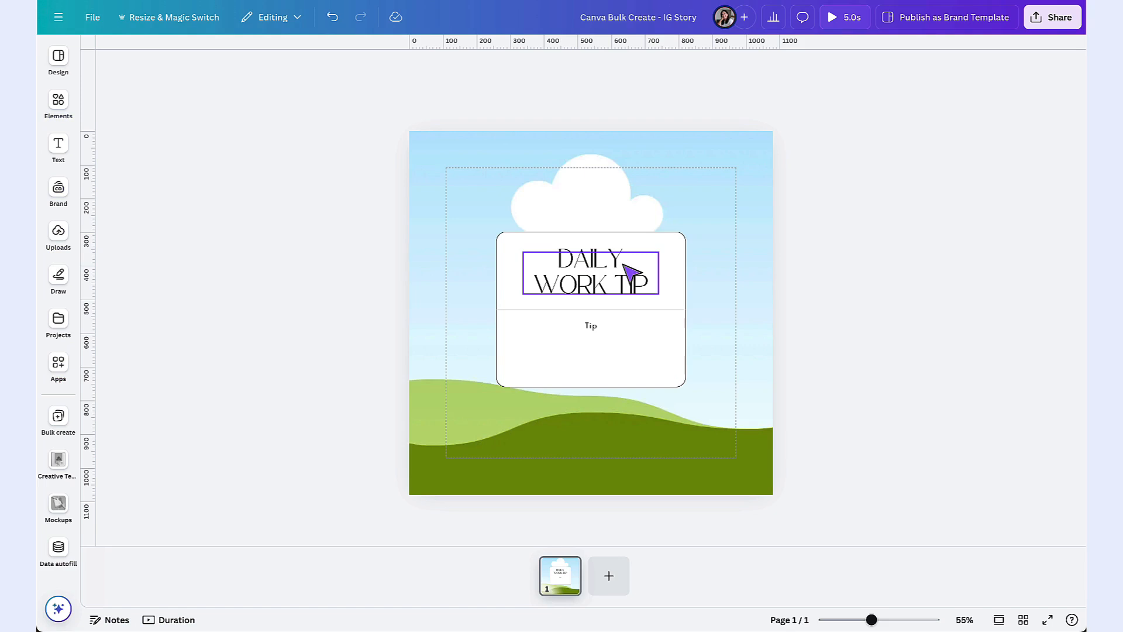
click(649, 199)
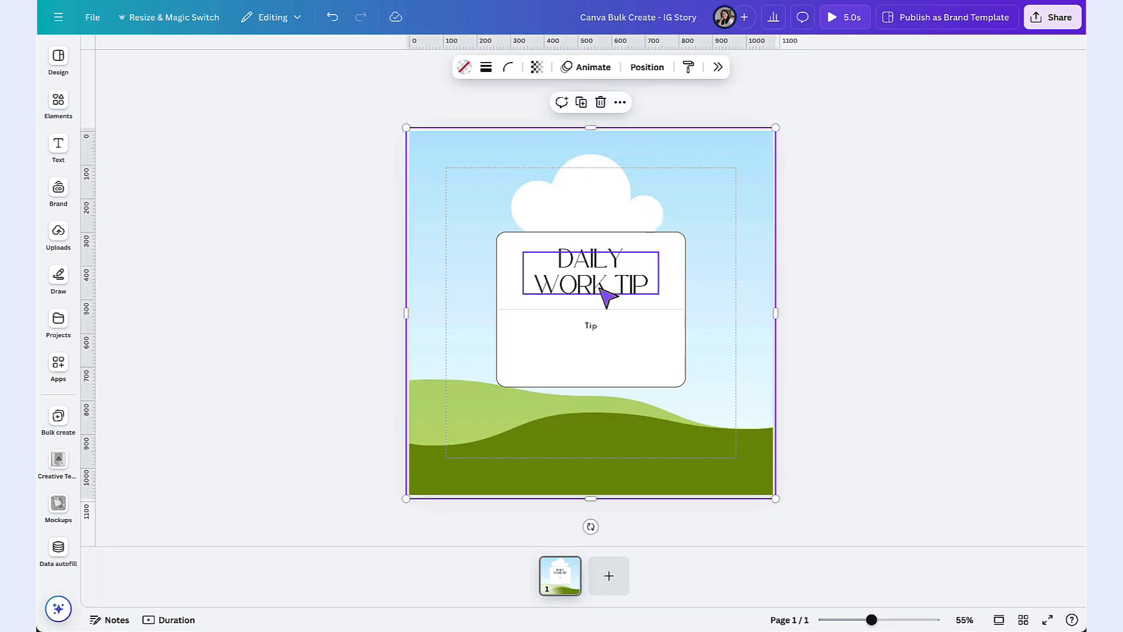
click(590, 331)
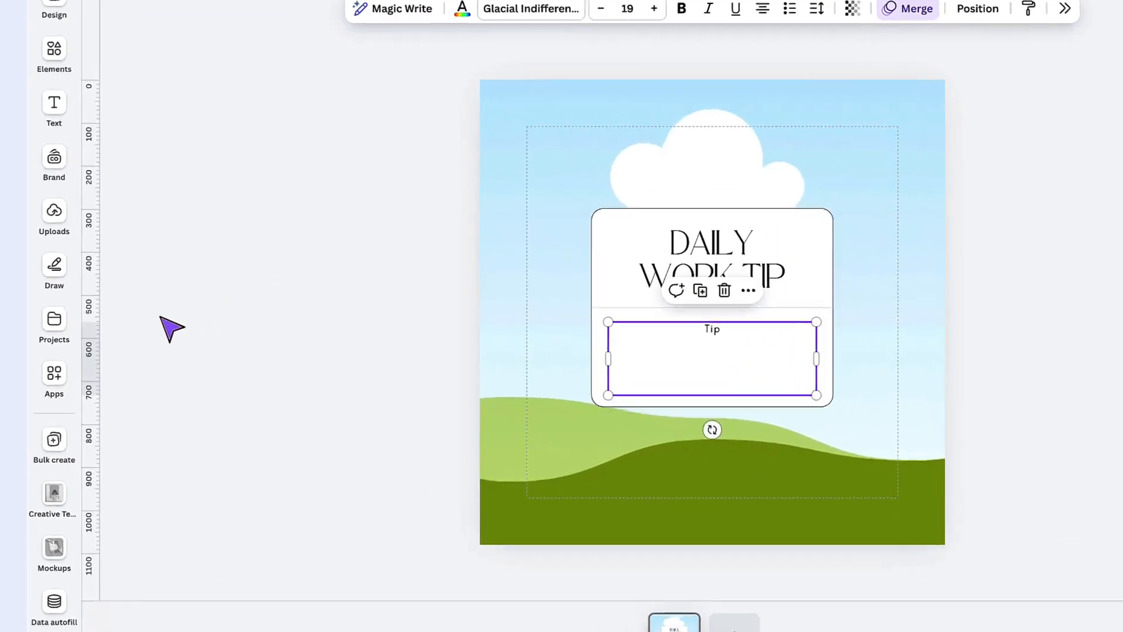
- Open the Bulk create app for the daily work tip design and choose to enter the data manually
click(58, 318)
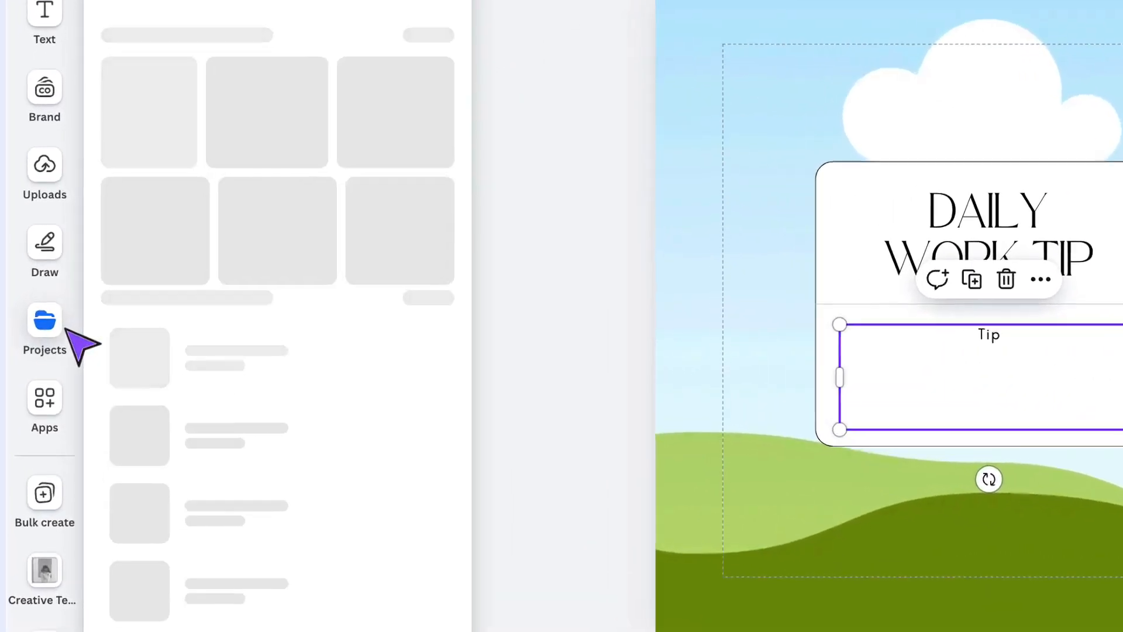
click(42, 410)
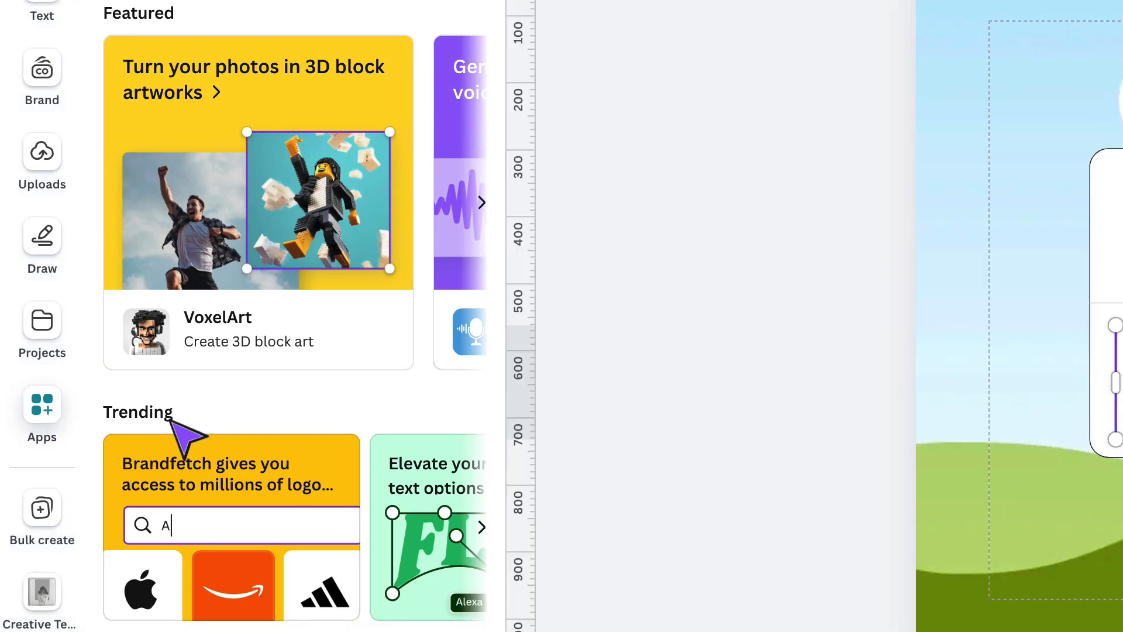
scroll(170, 420, down, 7)
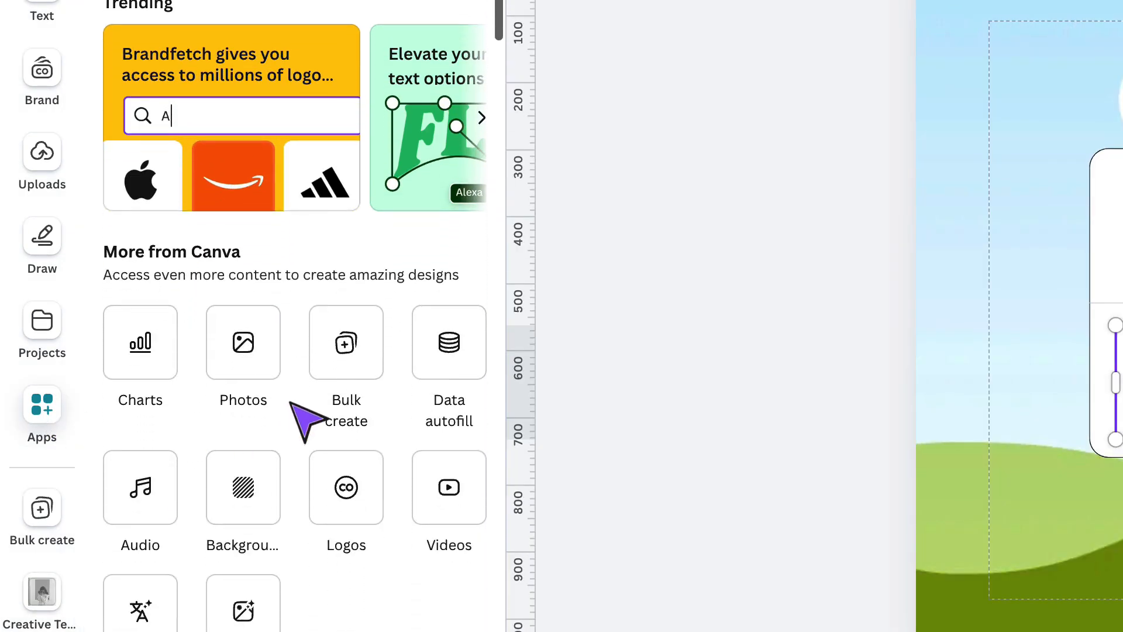
click(344, 355)
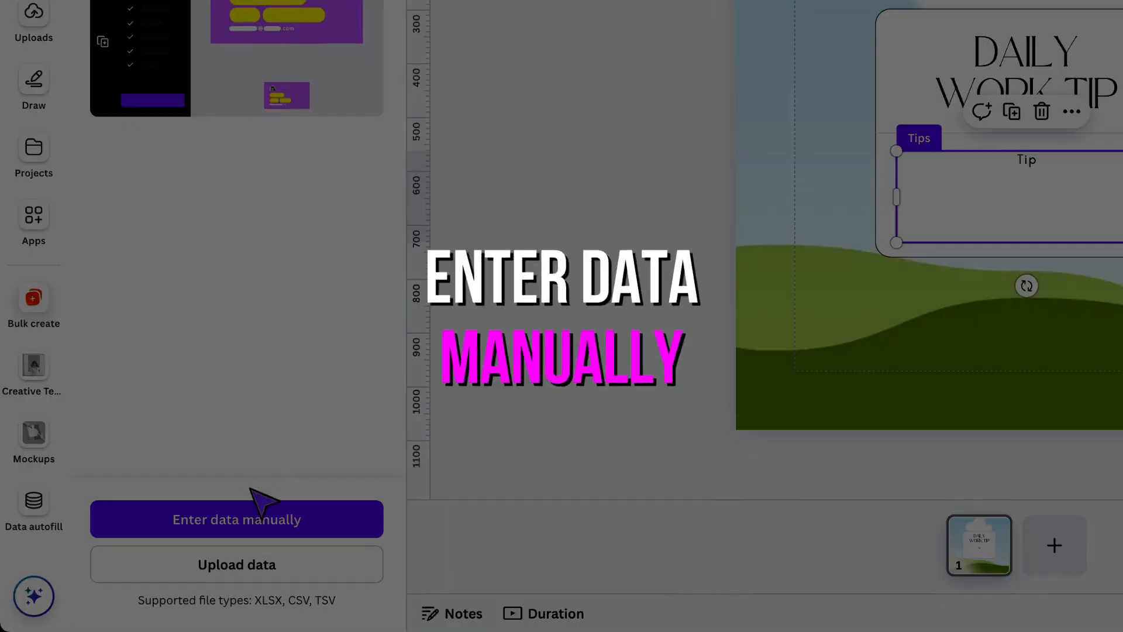
click(212, 515)
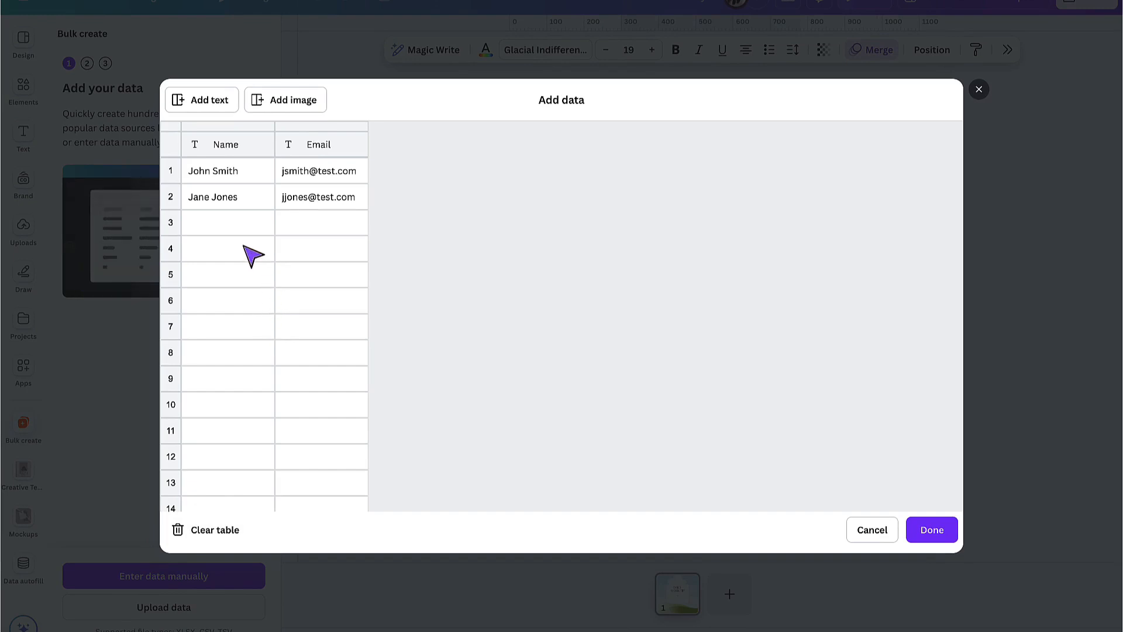
- Inspect the sample Name and Email columns in the manual data table
click(218, 146)
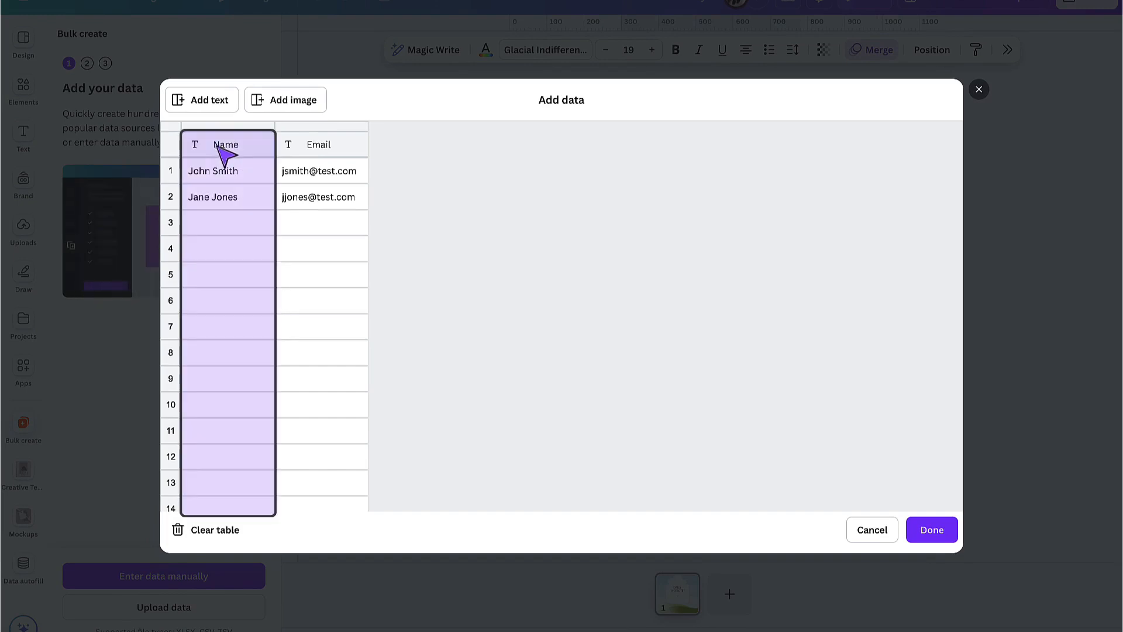
click(292, 151)
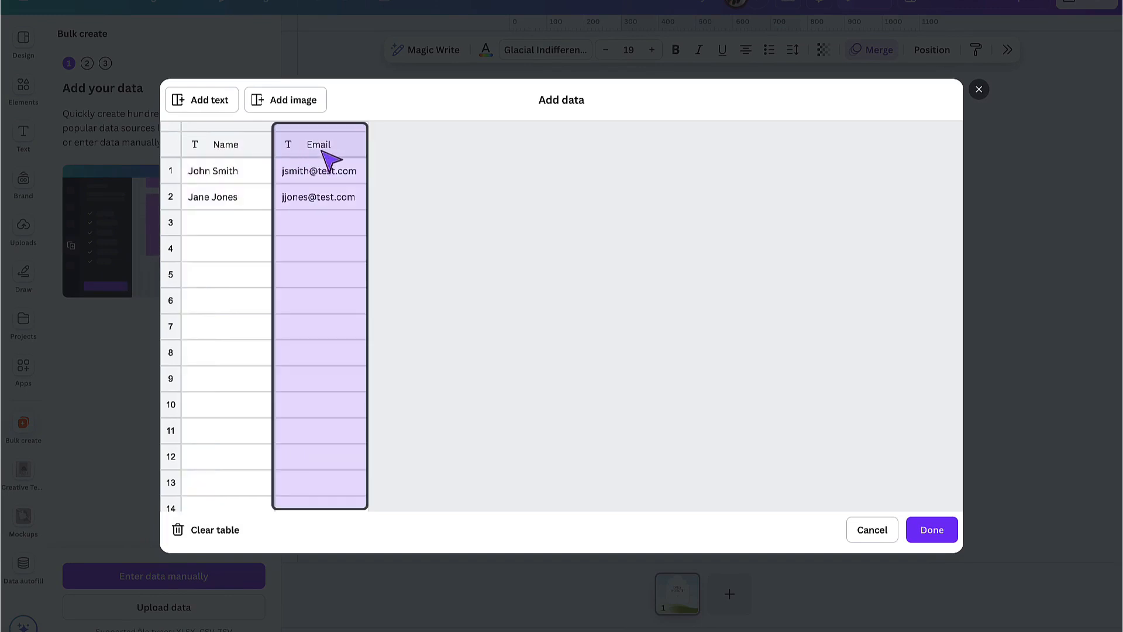
click(326, 152)
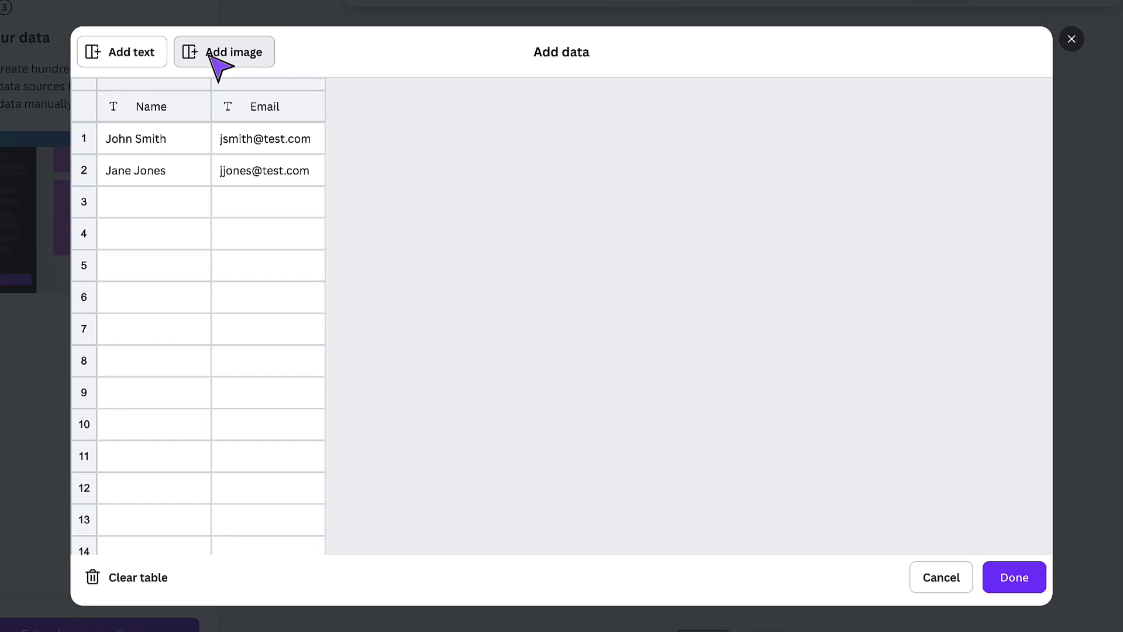
- Clear the sample data from the table and name the remaining text column "Tips"
click(139, 577)
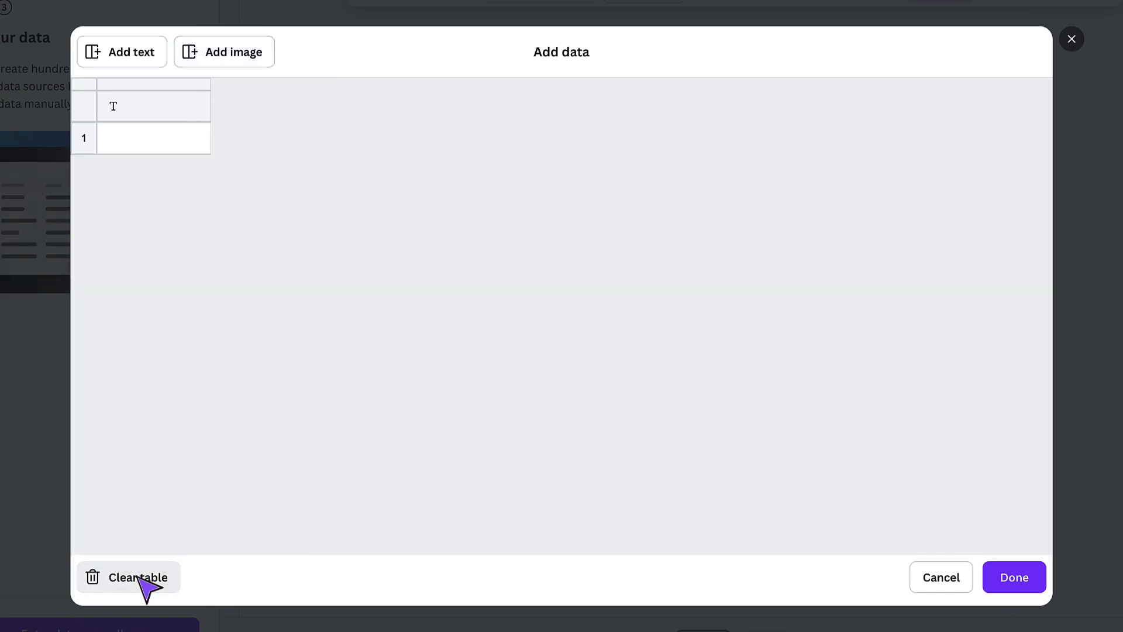
click(141, 110)
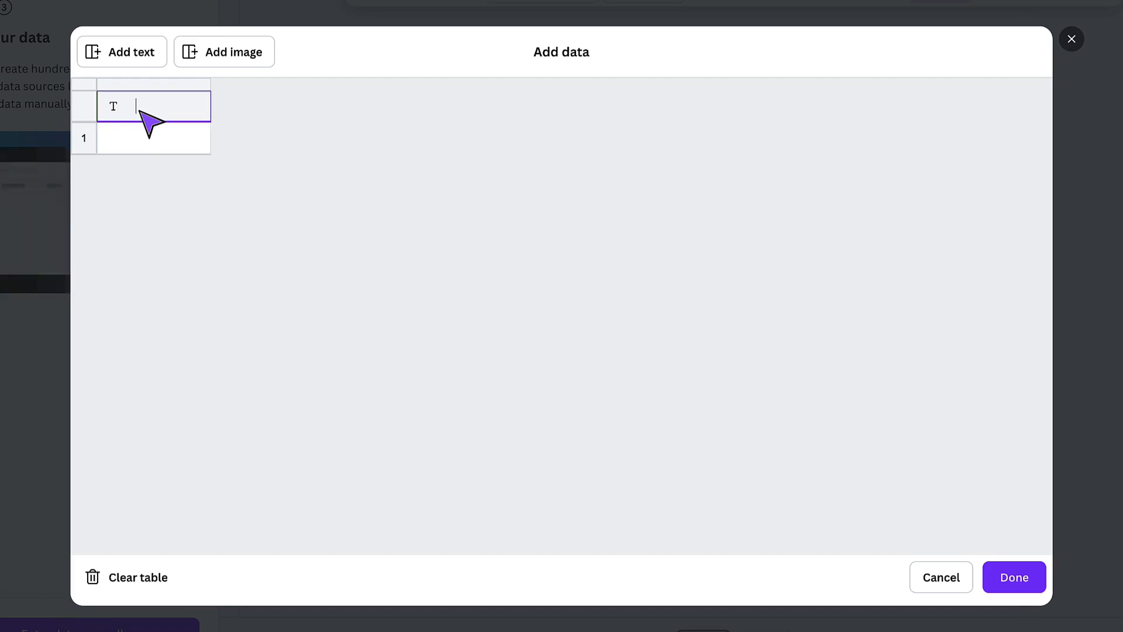
text(Tips)
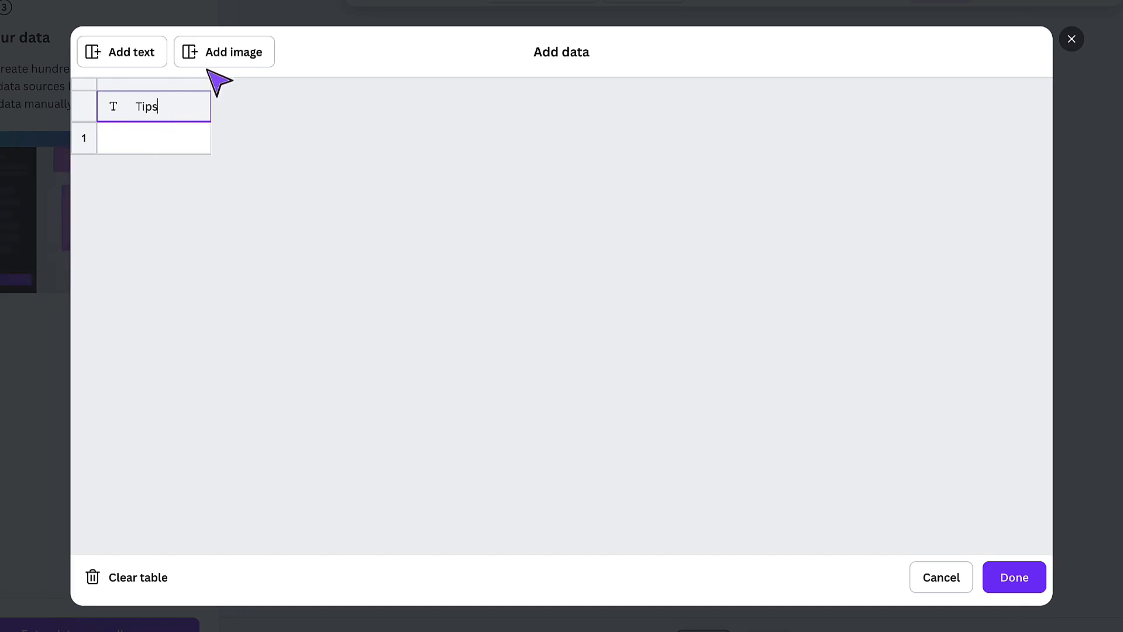
- Add an image column to the data table and name it "Photos"
click(237, 54)
key(BackSpace)
key(BackSpace)
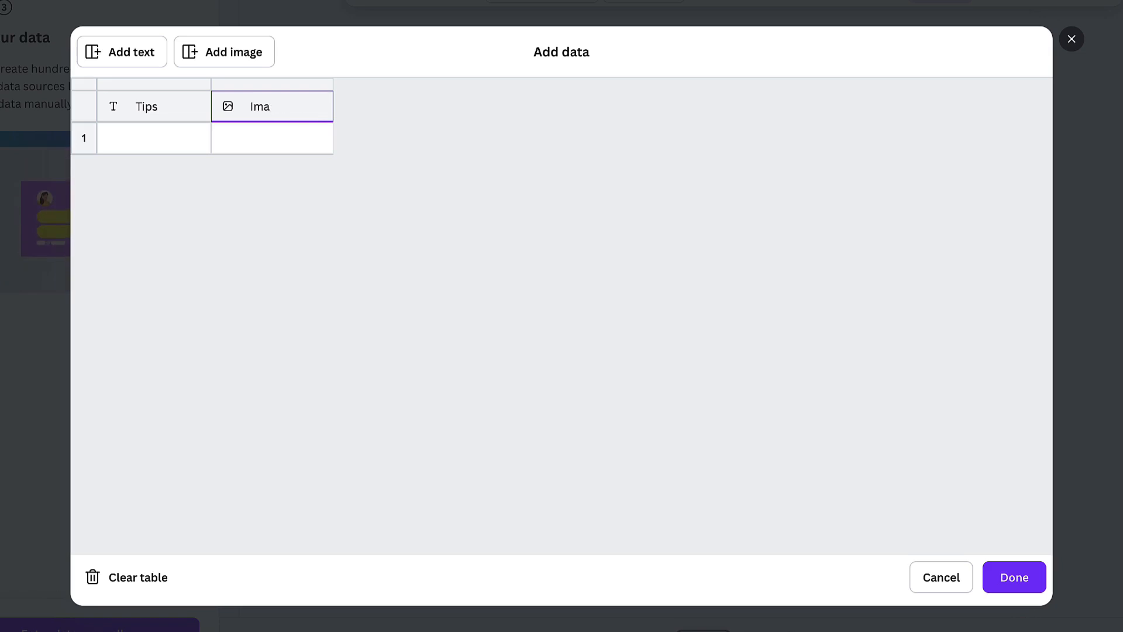
text(Photos)
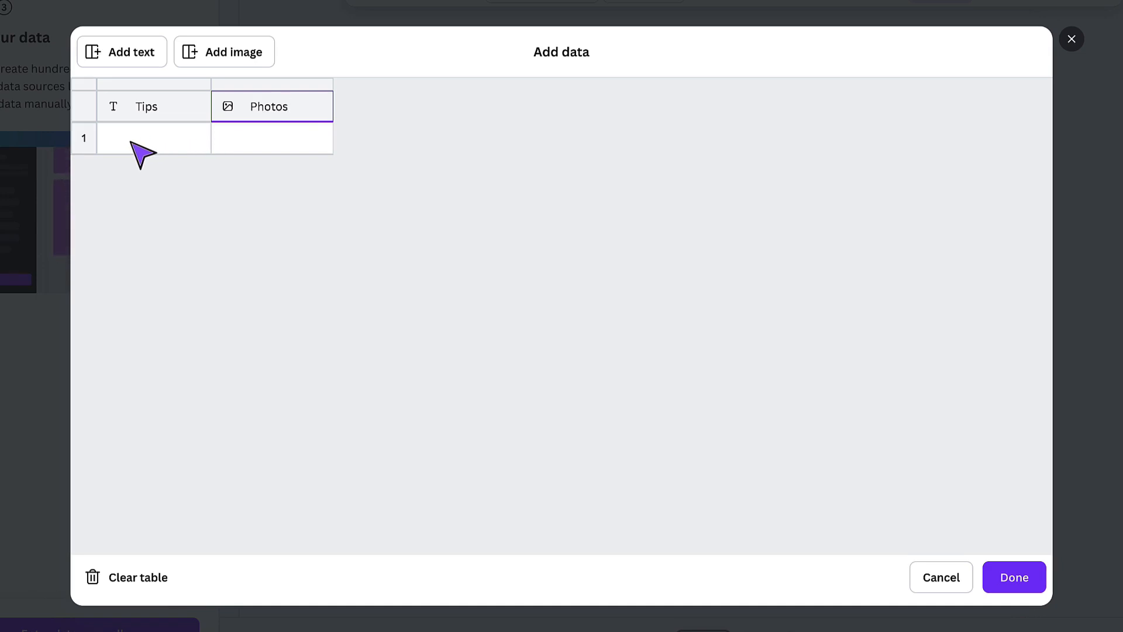
- Fill three rows with the copied "Thanks for taking" text and one image each from the Office photos folder, and finish the table
click(162, 154)
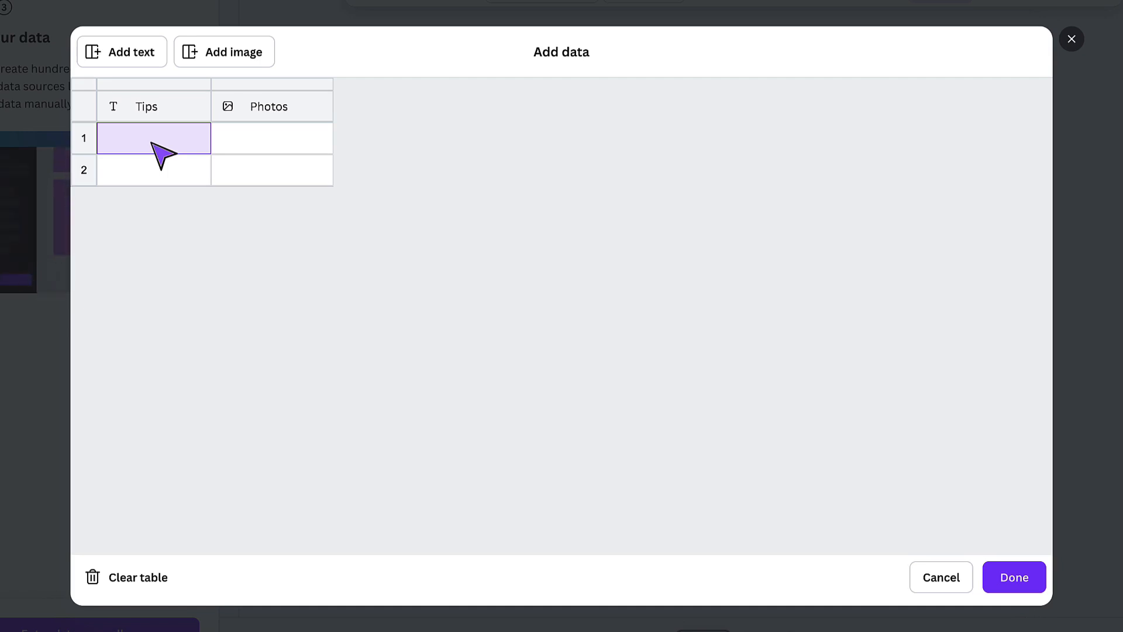
key(ctrl+v)
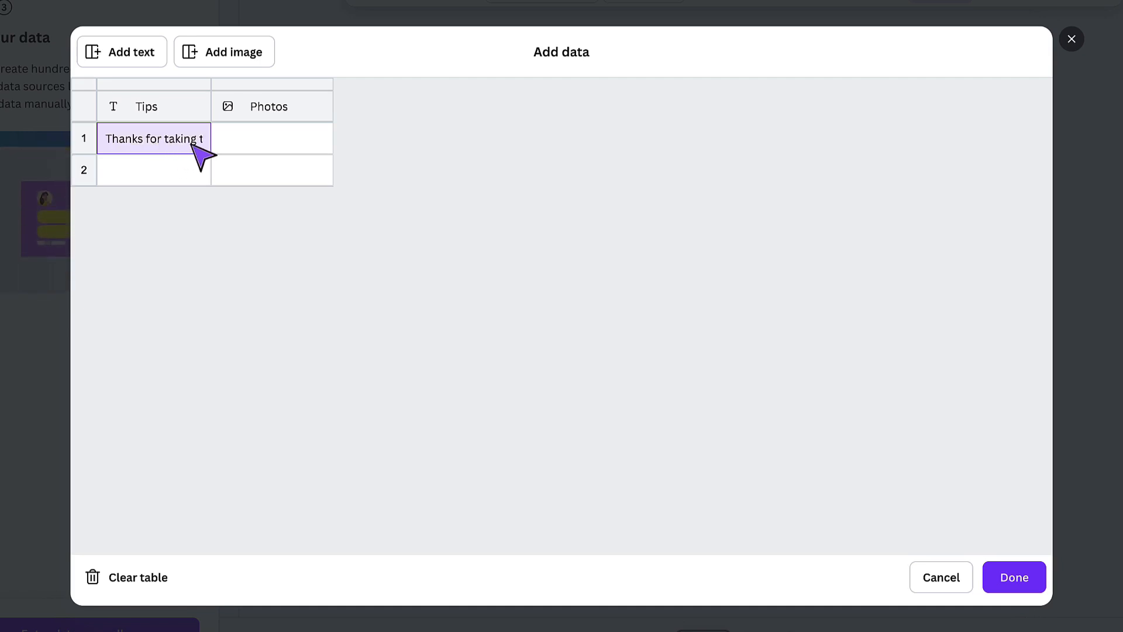
click(321, 140)
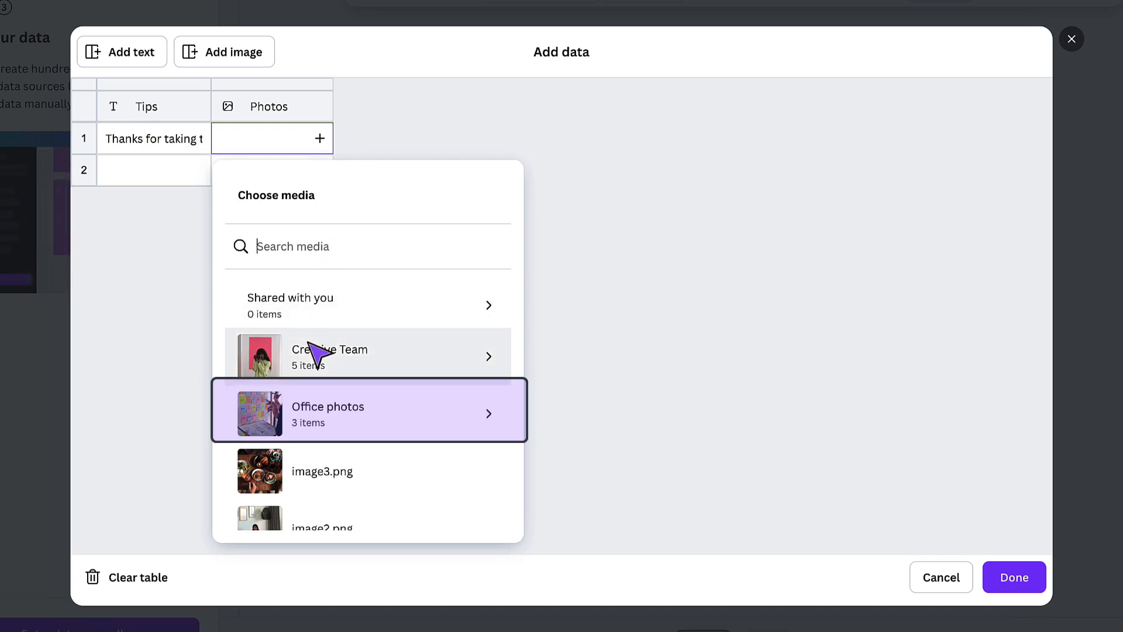
click(324, 406)
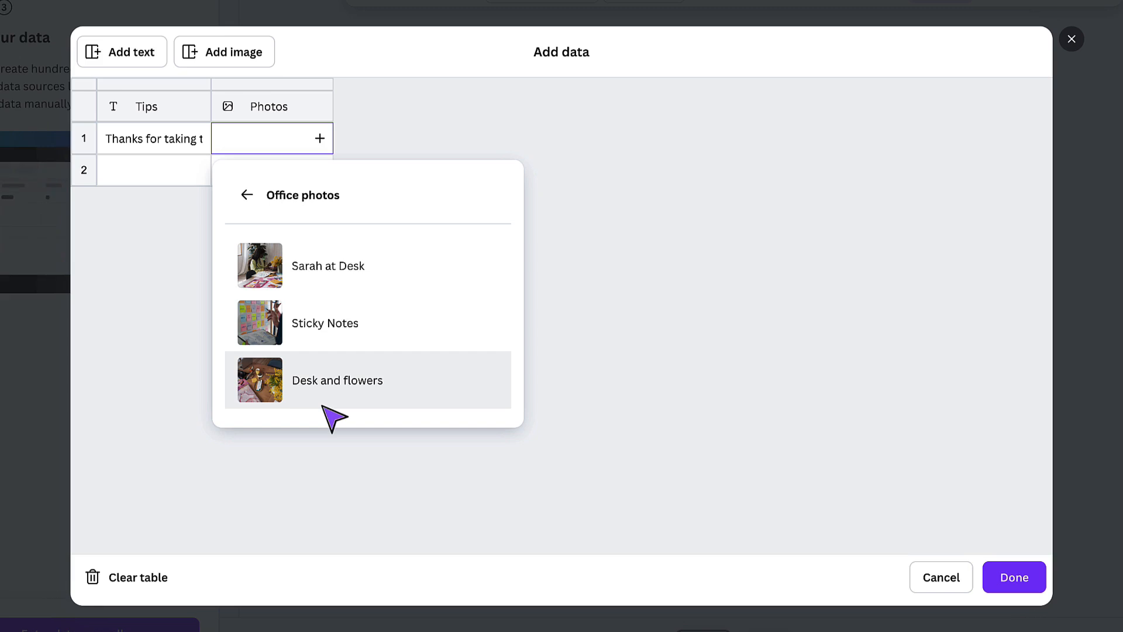
click(324, 258)
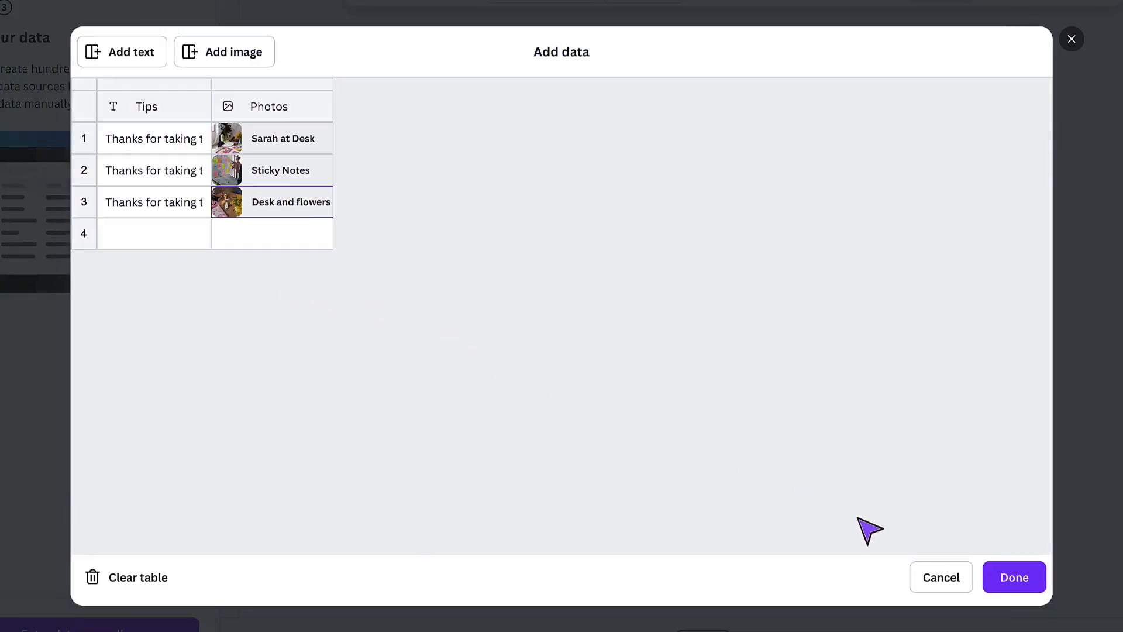
click(1012, 579)
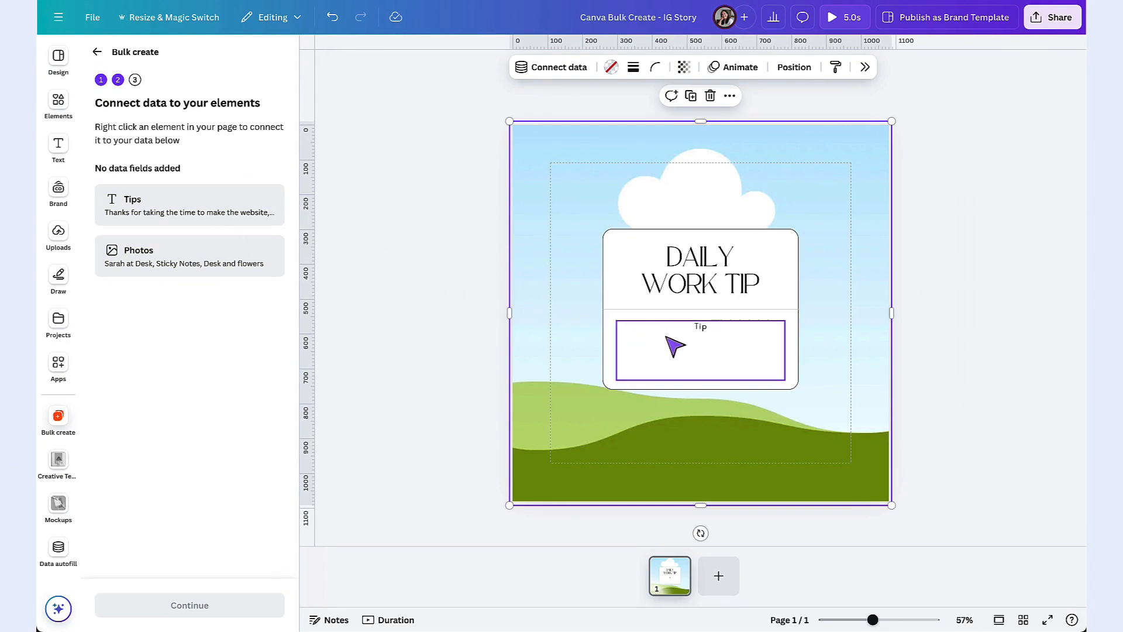
- Connect the Tip text box in the daily work tip design to the Tips data field
click(676, 346)
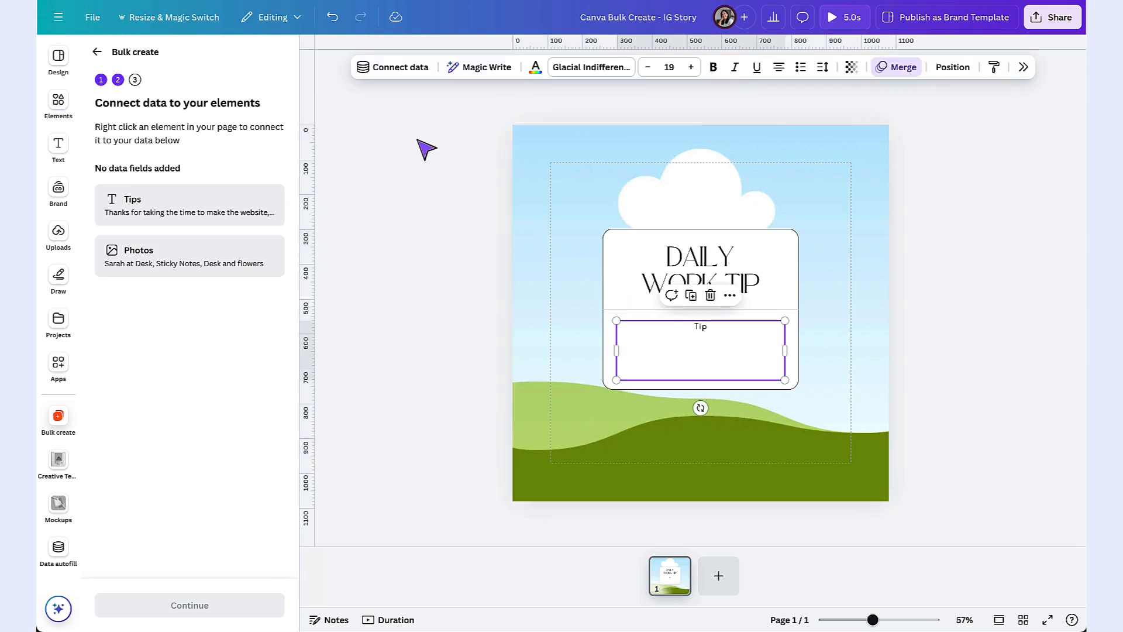
click(391, 68)
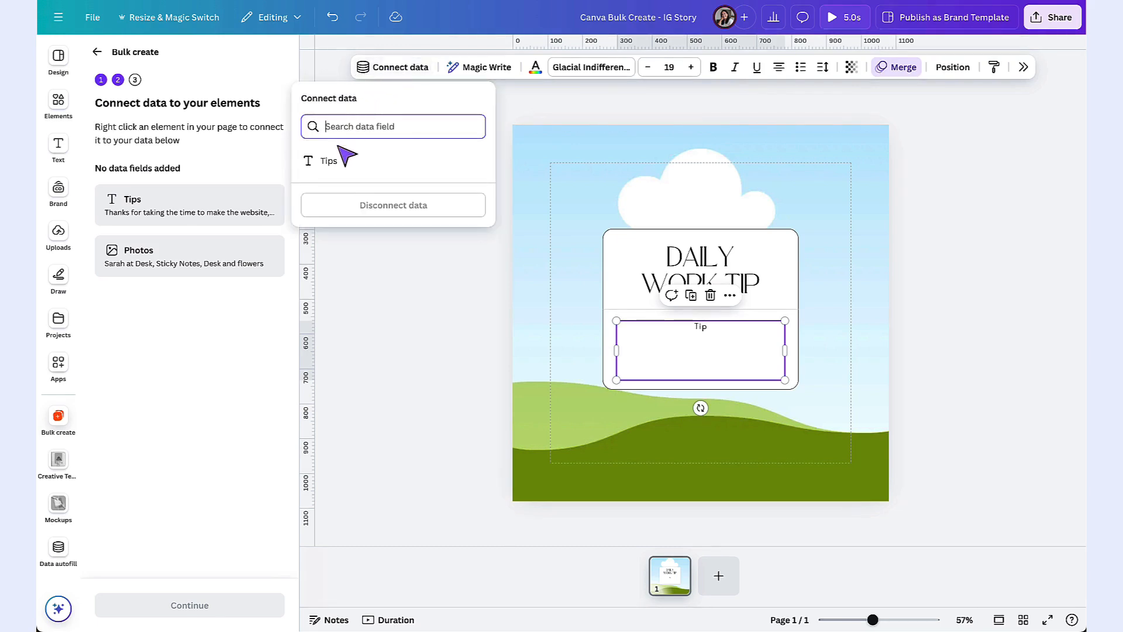
click(326, 164)
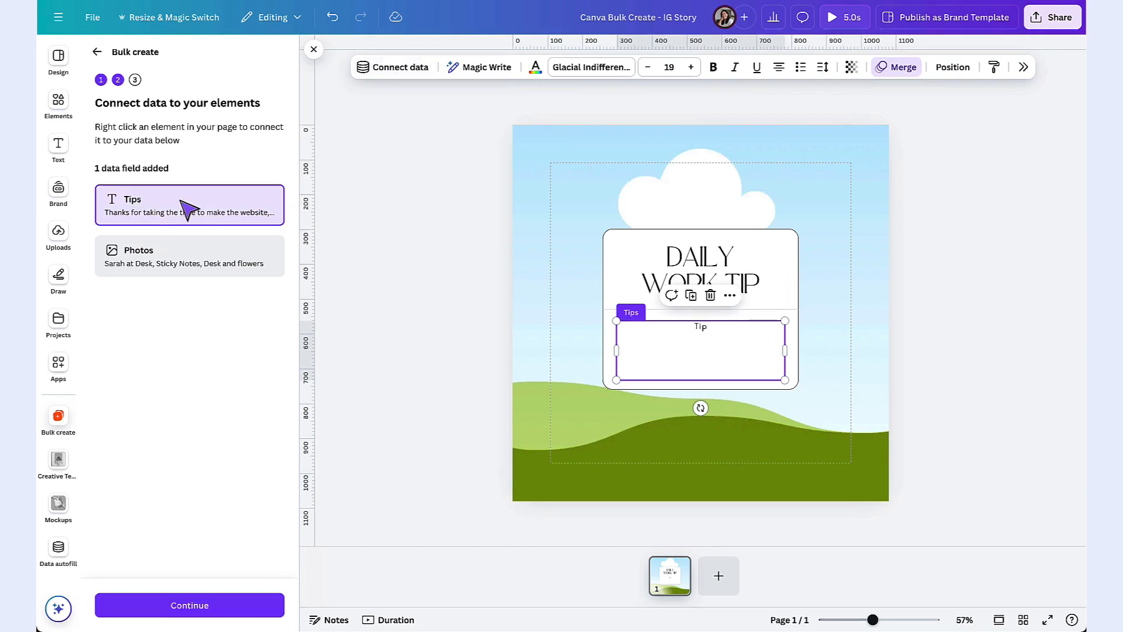
- Connect the background frame to the Photos data field and continue to applying the data
click(603, 167)
click(563, 69)
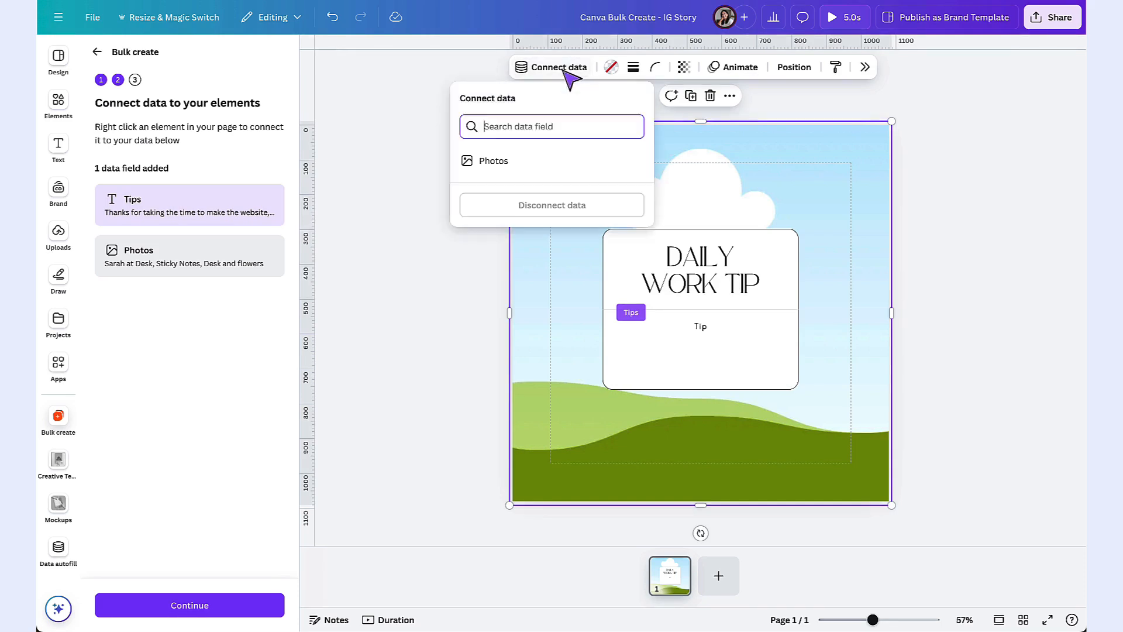
click(503, 160)
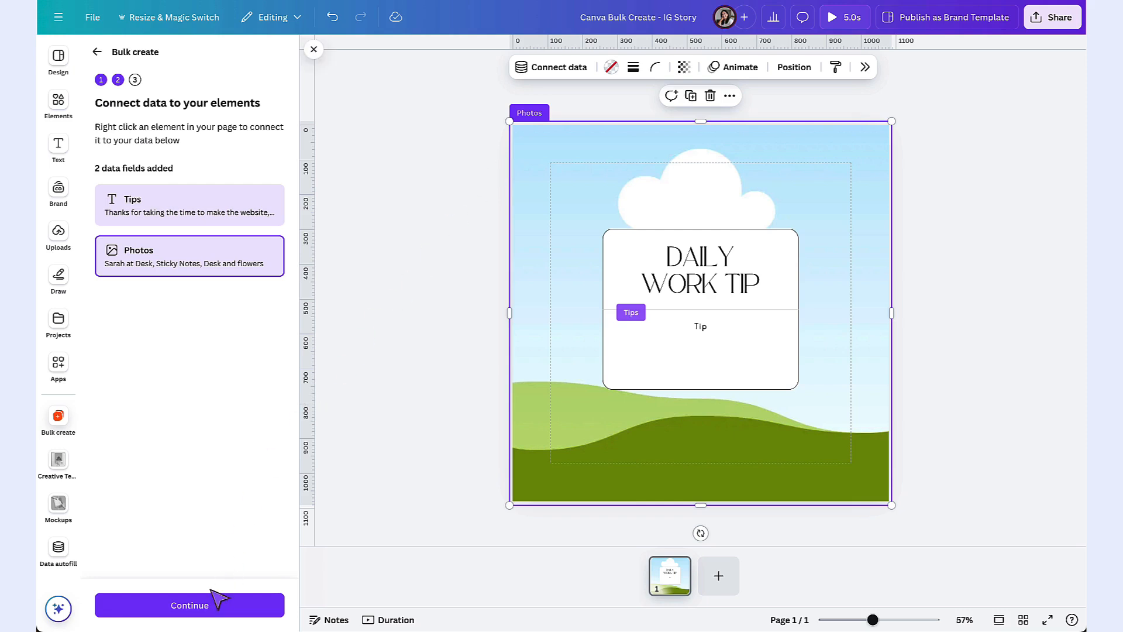
click(216, 609)
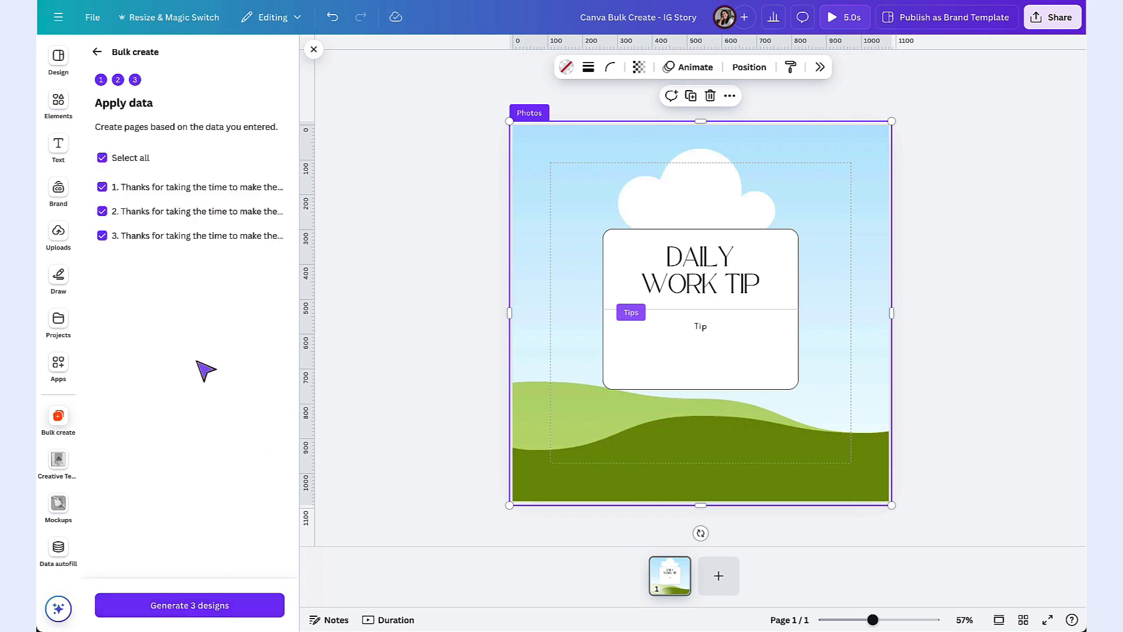